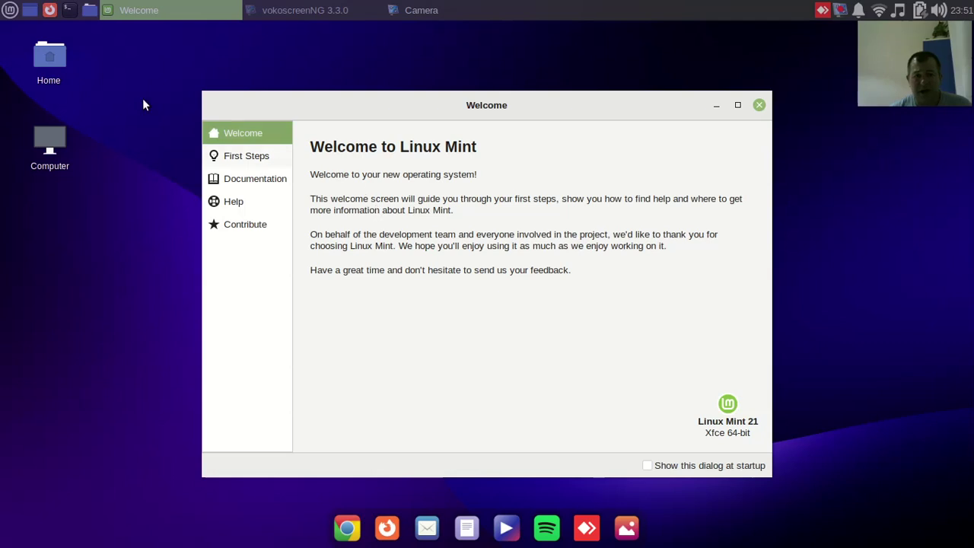
Step: Open the applications menu and look through the whole list of Accessories applications
{"action": "left_click", "coordinate": [4, 13]}
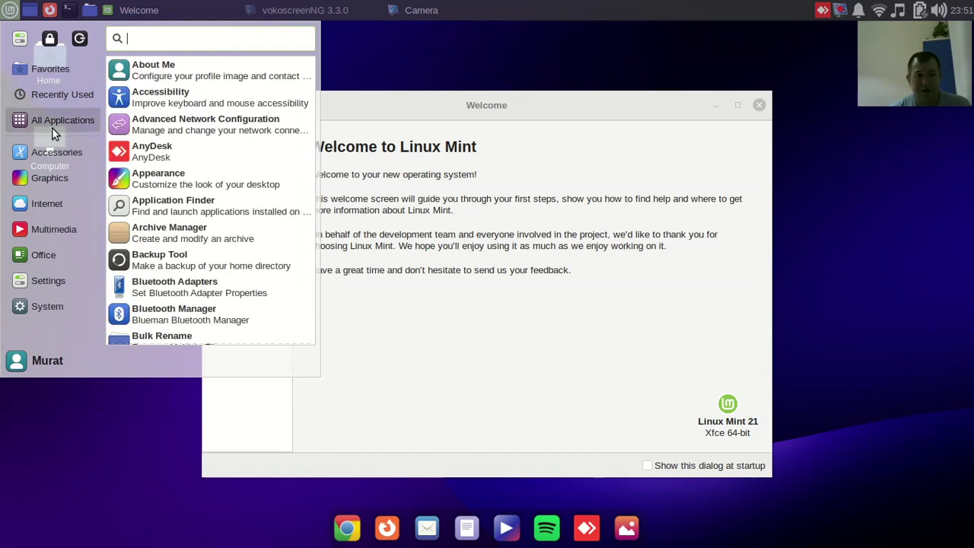
{"action": "mouse_move", "coordinate": [62, 146]}
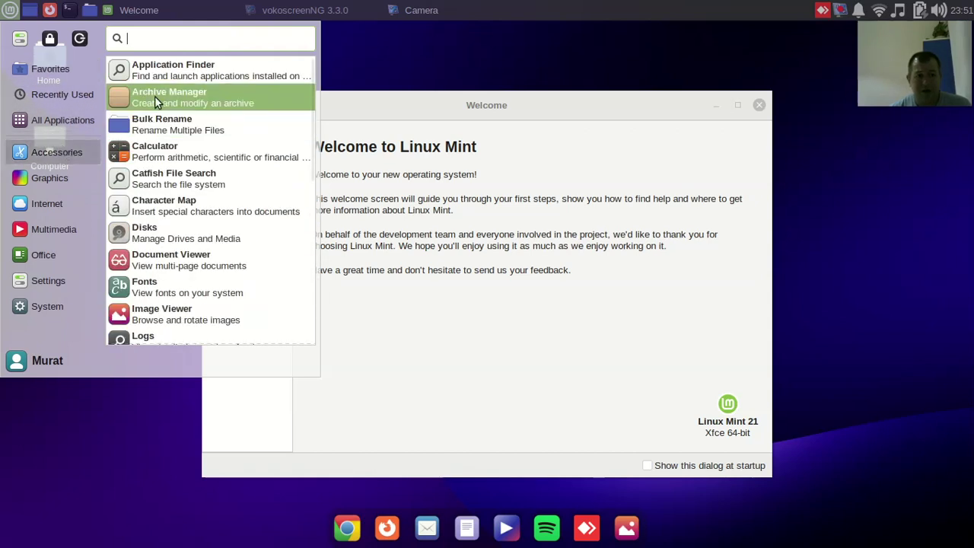
{"action": "scroll", "coordinate": [180, 127], "scroll_direction": "down", "scroll_amount": 2}
{"action": "scroll", "coordinate": [192, 213], "scroll_direction": "down", "scroll_amount": 1}
{"action": "scroll", "coordinate": [190, 230], "scroll_direction": "down", "scroll_amount": 4}
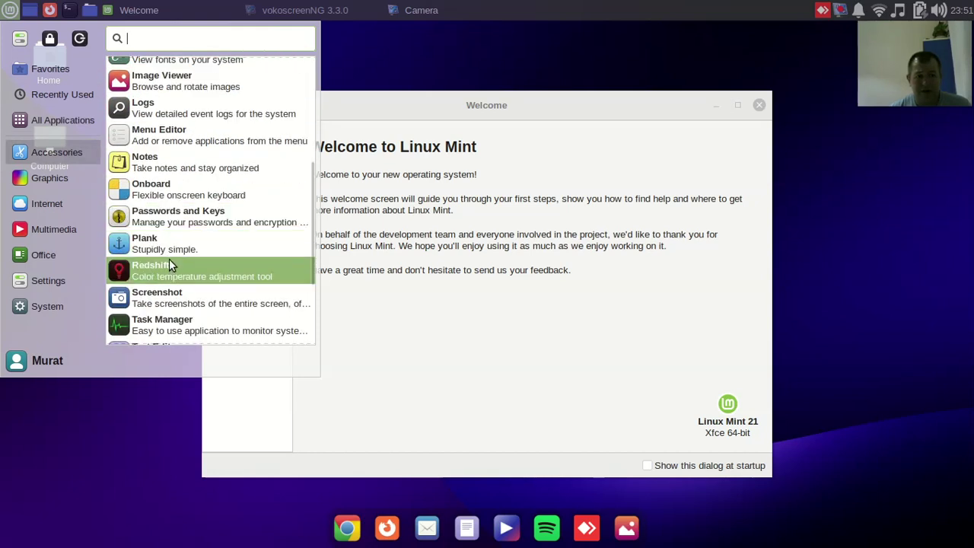
{"action": "scroll", "coordinate": [161, 274], "scroll_direction": "down", "scroll_amount": 3}
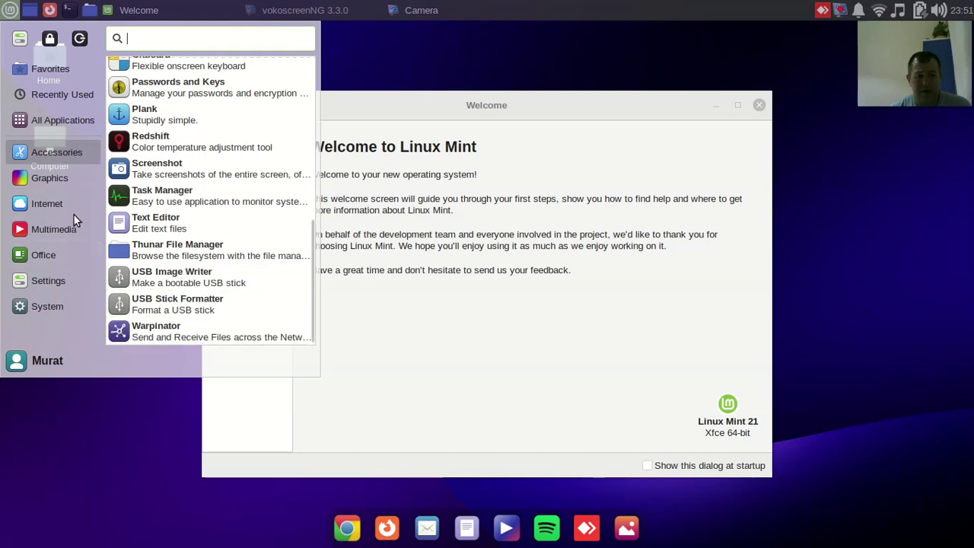
Step: Look over the applications in the Graphics, Internet, Multimedia and Office categories
{"action": "mouse_move", "coordinate": [81, 182]}
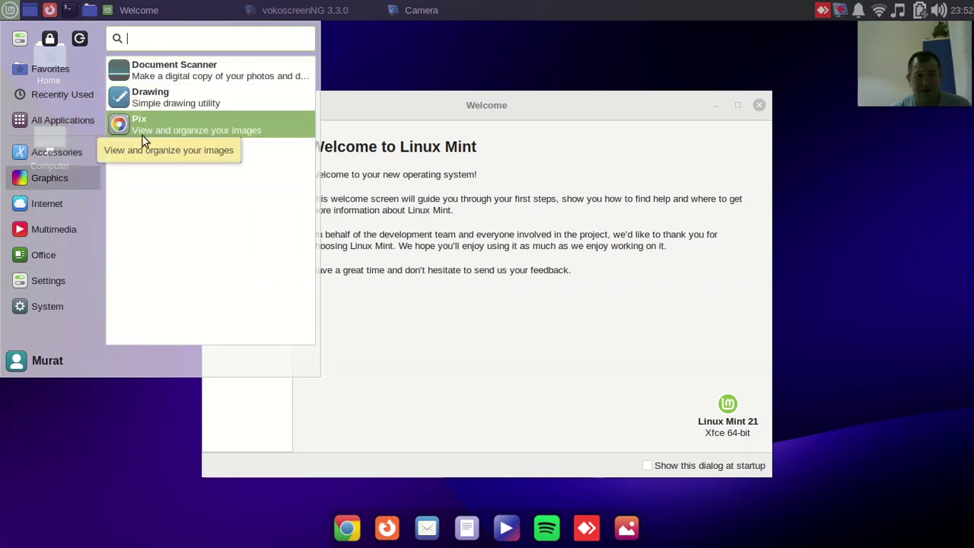
{"action": "mouse_move", "coordinate": [62, 201]}
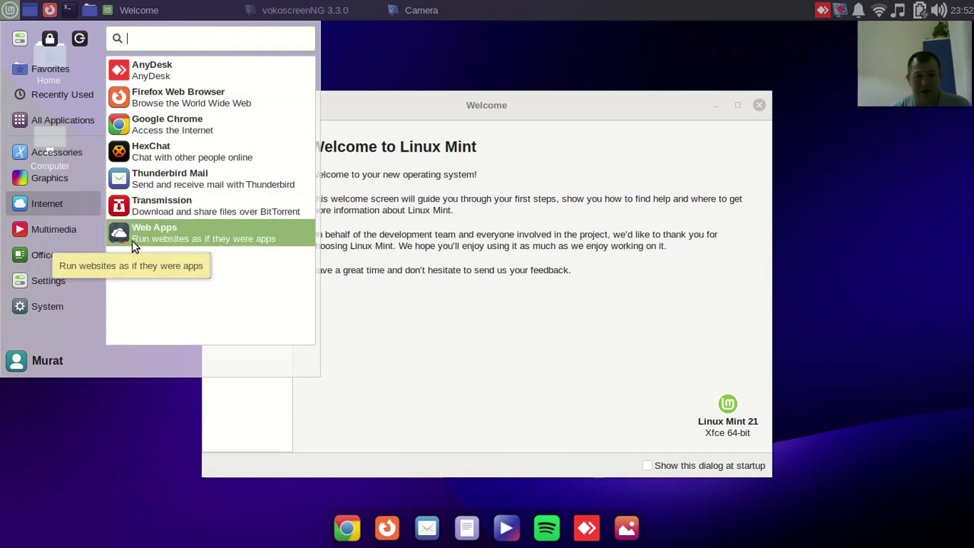
{"action": "mouse_move", "coordinate": [104, 240]}
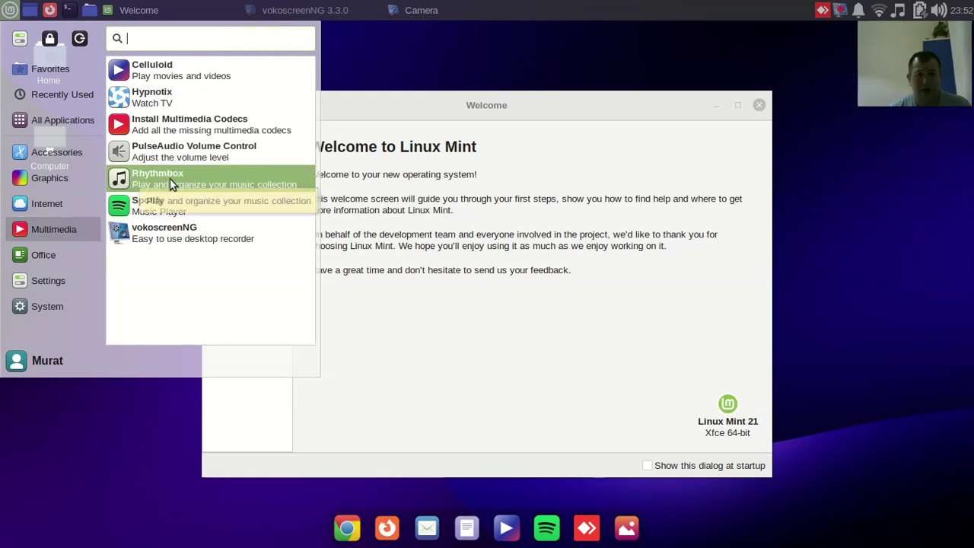
{"action": "mouse_move", "coordinate": [72, 261]}
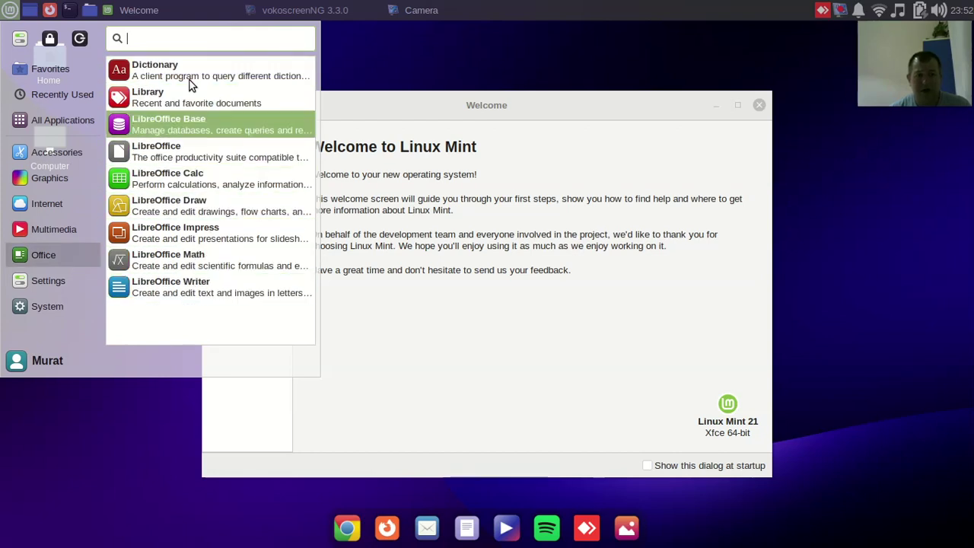
Step: Look through the full list of tools in the Settings category, down to Workspaces
{"action": "mouse_move", "coordinate": [59, 287]}
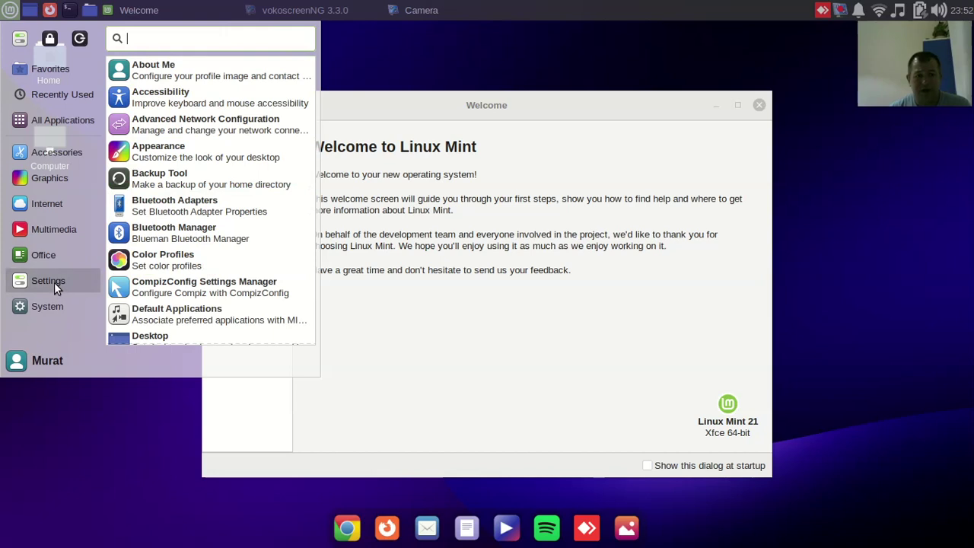
{"action": "scroll", "coordinate": [220, 91], "scroll_direction": "down", "scroll_amount": 1}
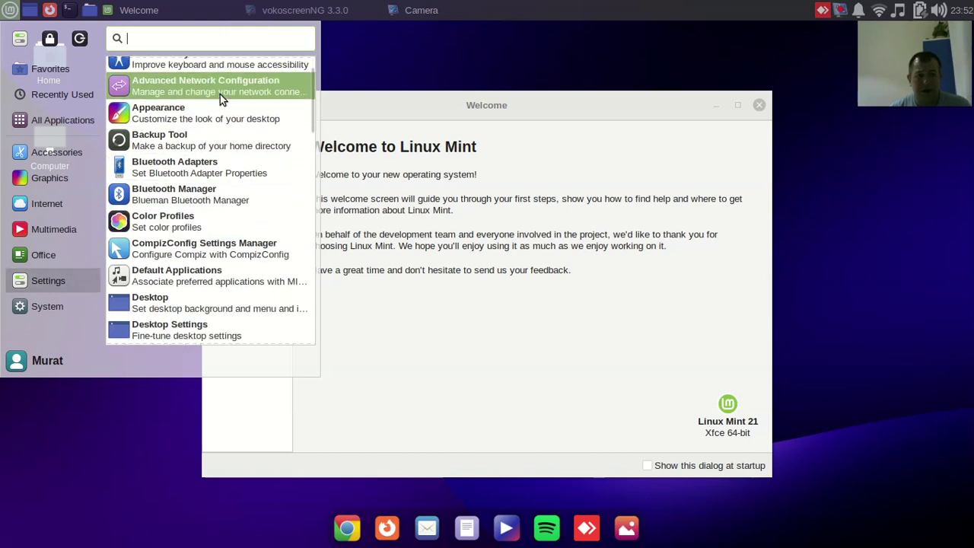
{"action": "scroll", "coordinate": [220, 99], "scroll_direction": "down", "scroll_amount": 1}
{"action": "scroll", "coordinate": [182, 196], "scroll_direction": "down", "scroll_amount": 3}
{"action": "scroll", "coordinate": [183, 216], "scroll_direction": "up", "scroll_amount": 2}
{"action": "scroll", "coordinate": [184, 215], "scroll_direction": "down", "scroll_amount": 1}
{"action": "scroll", "coordinate": [190, 232], "scroll_direction": "up", "scroll_amount": 3}
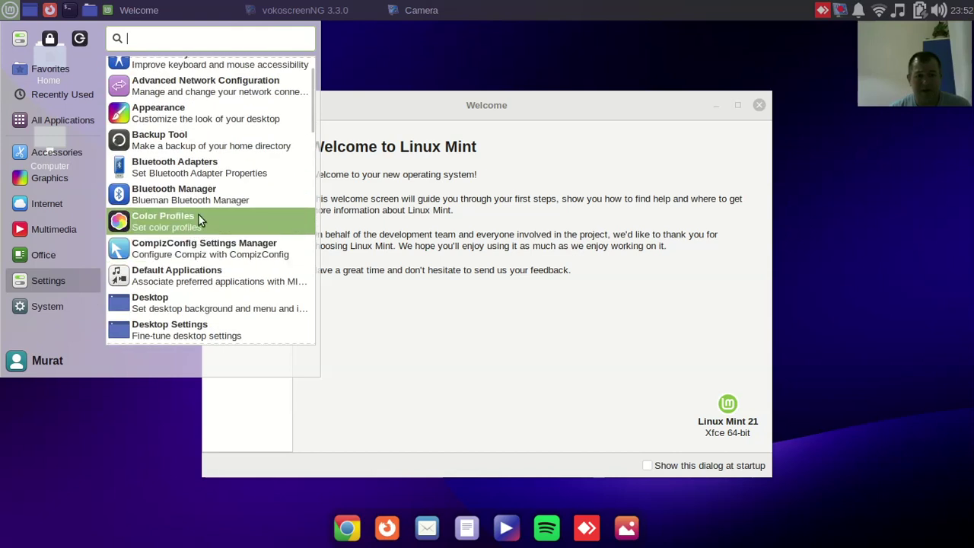
{"action": "scroll", "coordinate": [190, 175], "scroll_direction": "down", "scroll_amount": 1}
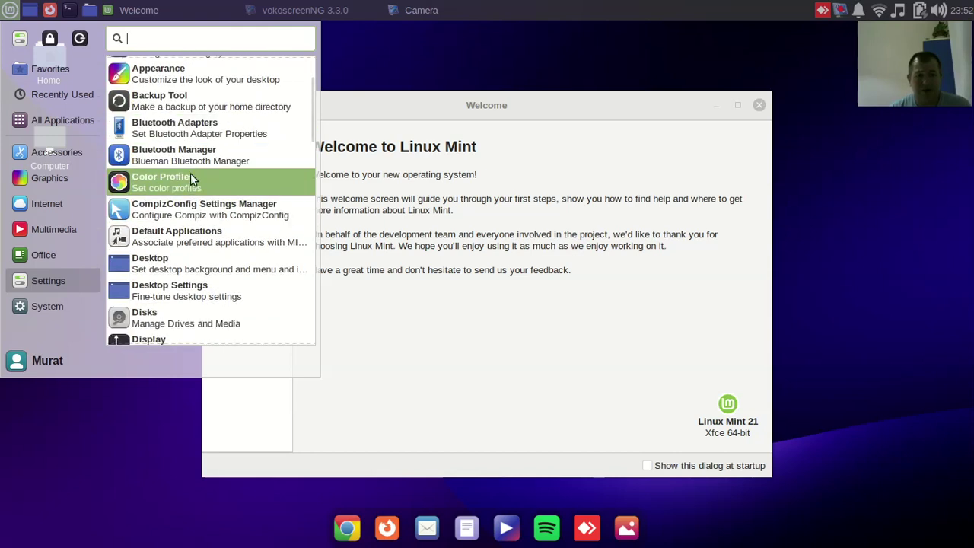
{"action": "scroll", "coordinate": [190, 177], "scroll_direction": "down", "scroll_amount": 1}
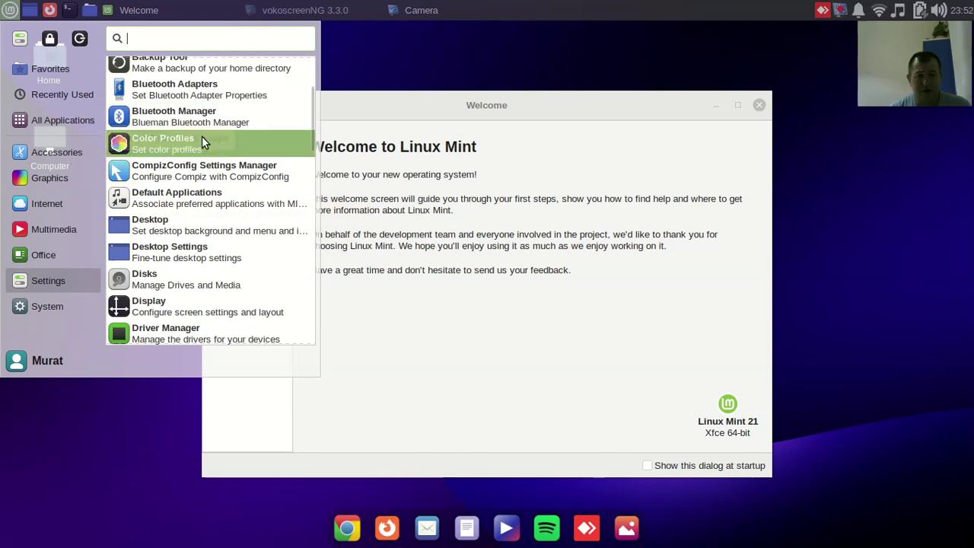
{"action": "scroll", "coordinate": [200, 213], "scroll_direction": "down", "scroll_amount": 4}
{"action": "scroll", "coordinate": [198, 259], "scroll_direction": "up", "scroll_amount": 3}
{"action": "scroll", "coordinate": [192, 262], "scroll_direction": "down", "scroll_amount": 5}
{"action": "scroll", "coordinate": [191, 287], "scroll_direction": "down", "scroll_amount": 8}
{"action": "scroll", "coordinate": [179, 315], "scroll_direction": "down", "scroll_amount": 9}
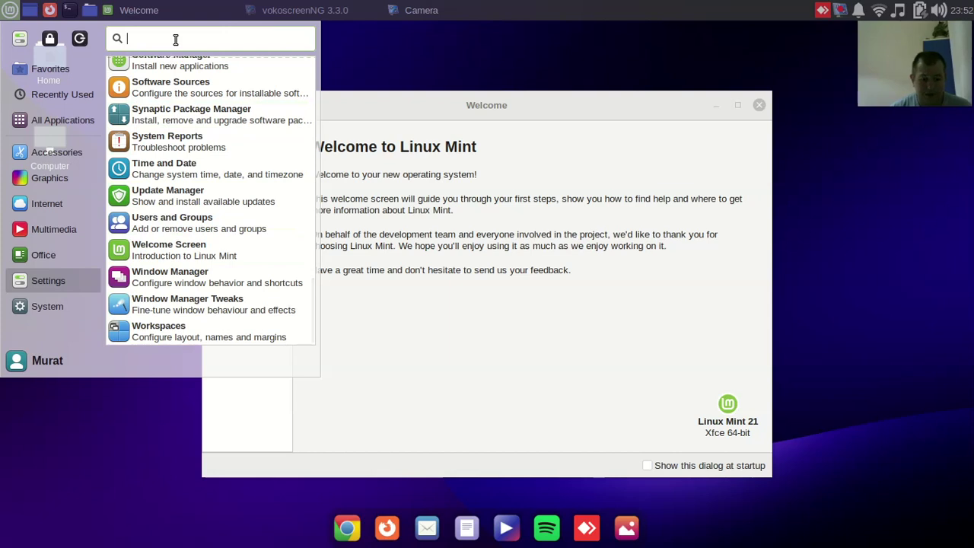
Step: Search the applications menu for "time", look over the matches, and close the menu
{"action": "type", "text": "time"}
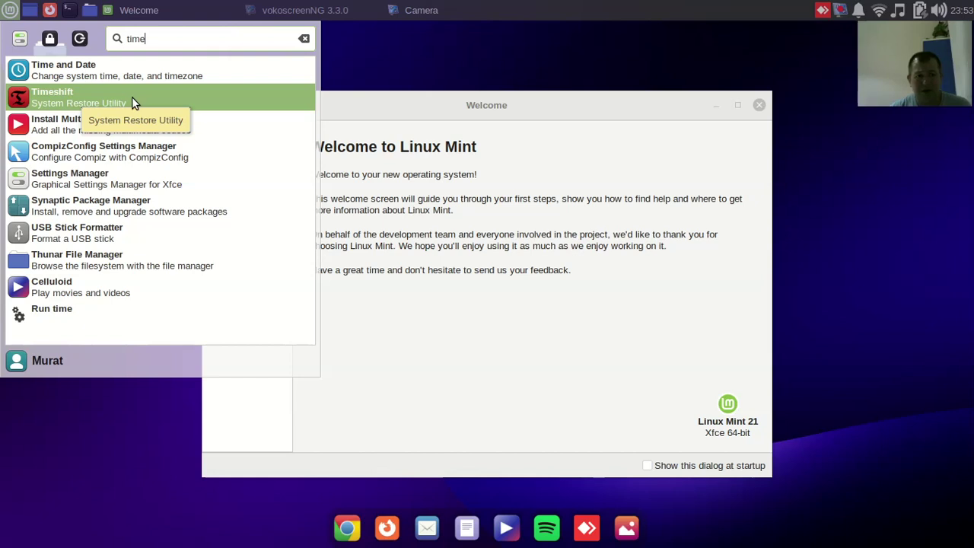
{"action": "left_click_drag", "start_coordinate": [165, 39], "coordinate": [83, 38]}
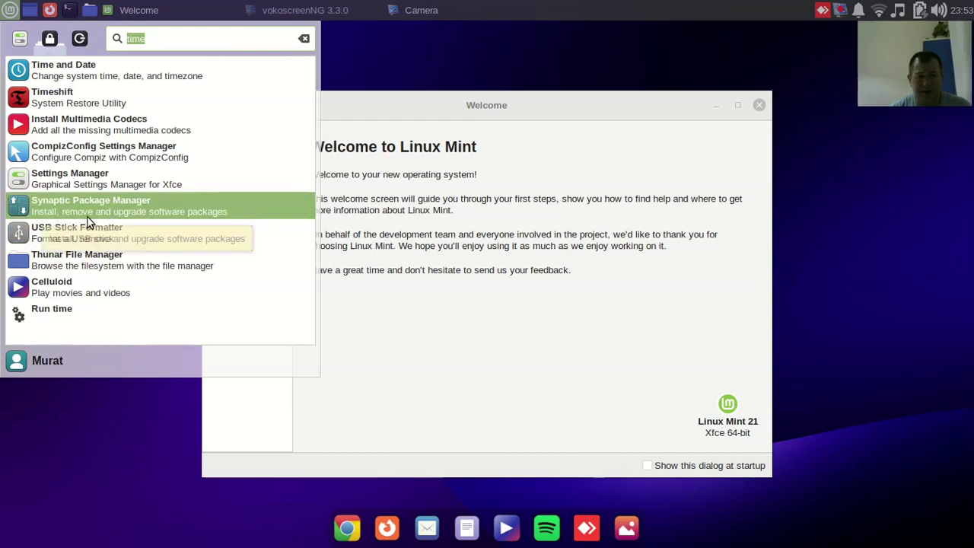
{"action": "left_click", "coordinate": [810, 265]}
Step: Switch through the neighbouring workspaces, show them side by side, and return to the workspace with the Welcome window
{"action": "key", "text": "ctrl+alt+Right"}
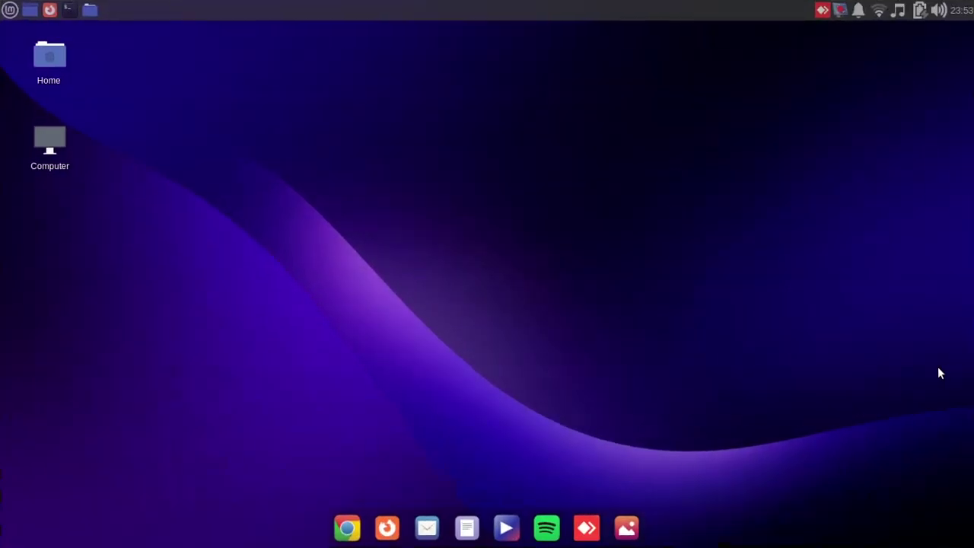
{"action": "key", "text": "ctrl+alt+Right"}
{"action": "key", "text": "ctrl+alt+Down"}
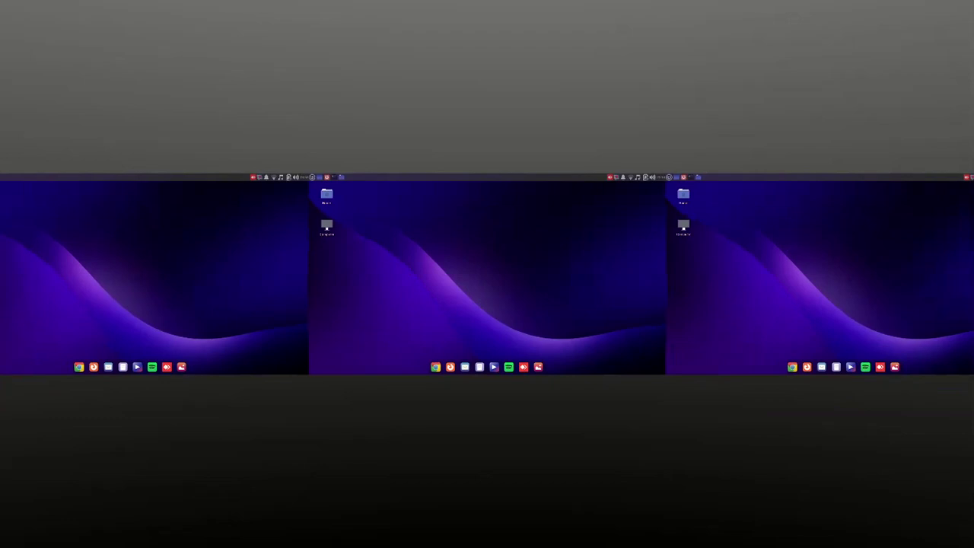
{"action": "key", "text": "ctrl+alt+Left"}
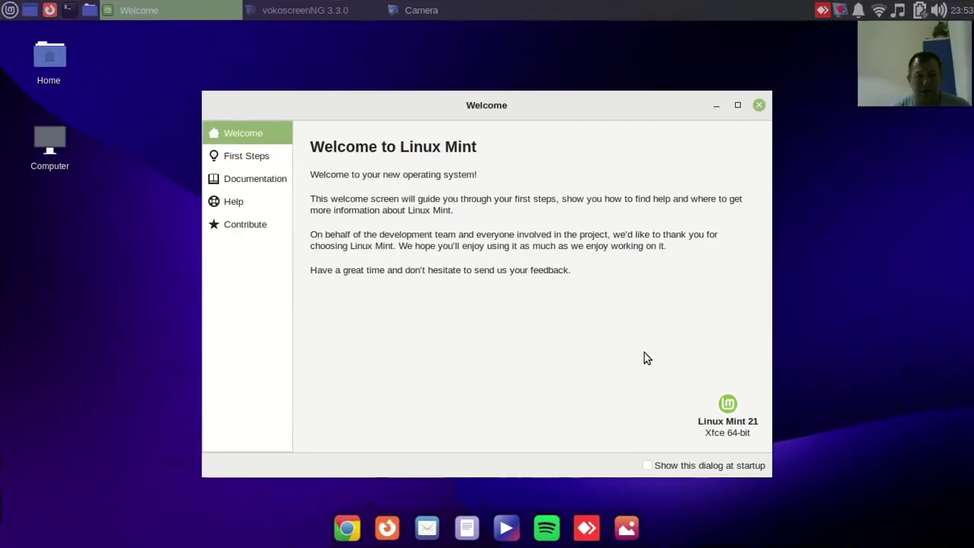
Step: Open the system Settings manager and go to its Desktop Settings
{"action": "left_click", "coordinate": [10, 10]}
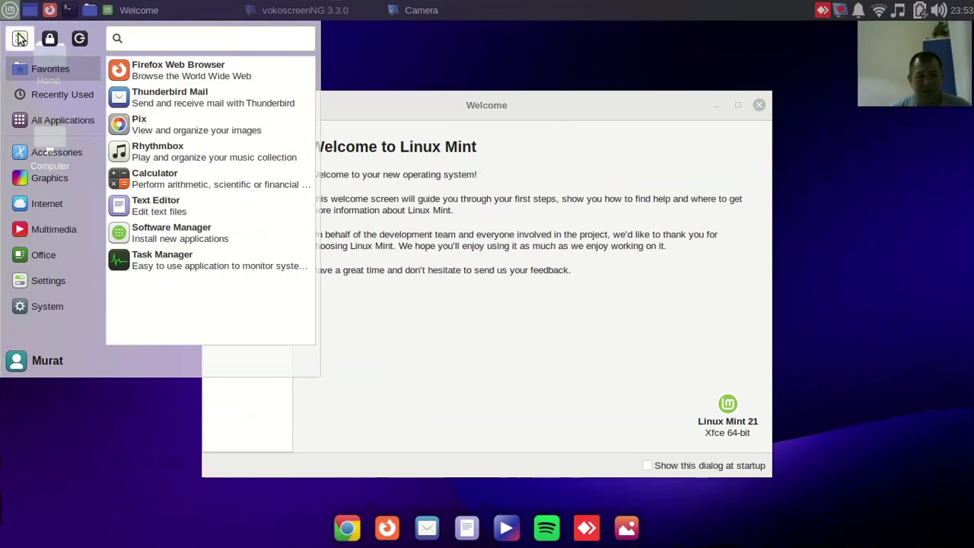
{"action": "key", "text": "Escape"}
{"action": "left_click_drag", "start_coordinate": [289, 155], "coordinate": [568, 54]}
{"action": "left_click", "coordinate": [352, 156]}
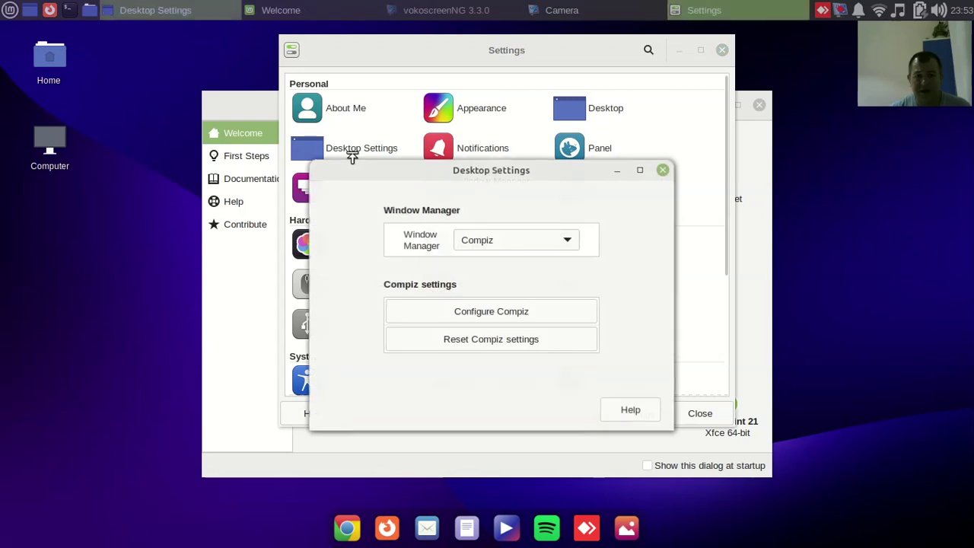
Step: Review the available window managers, keep Compiz selected, and close Desktop Settings
{"action": "left_click", "coordinate": [503, 242]}
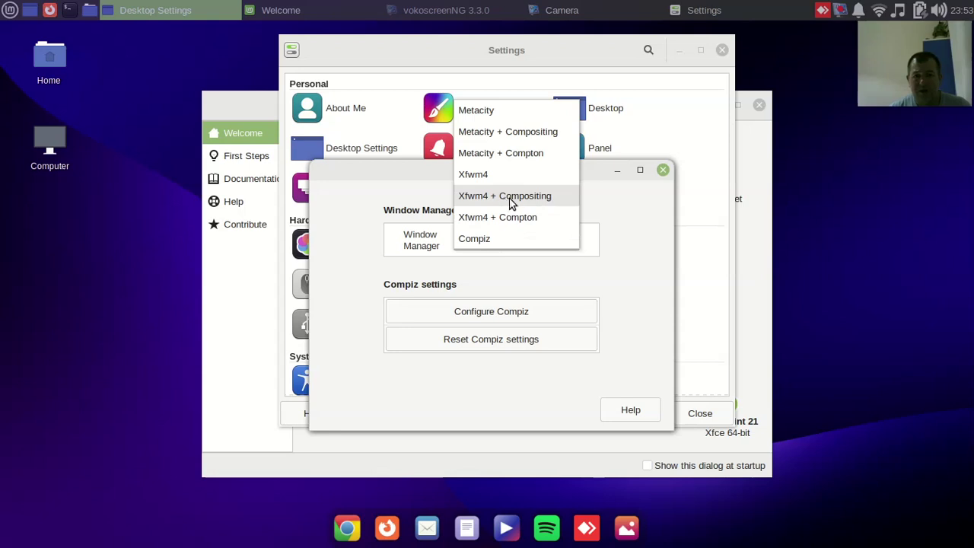
{"action": "left_click", "coordinate": [504, 243]}
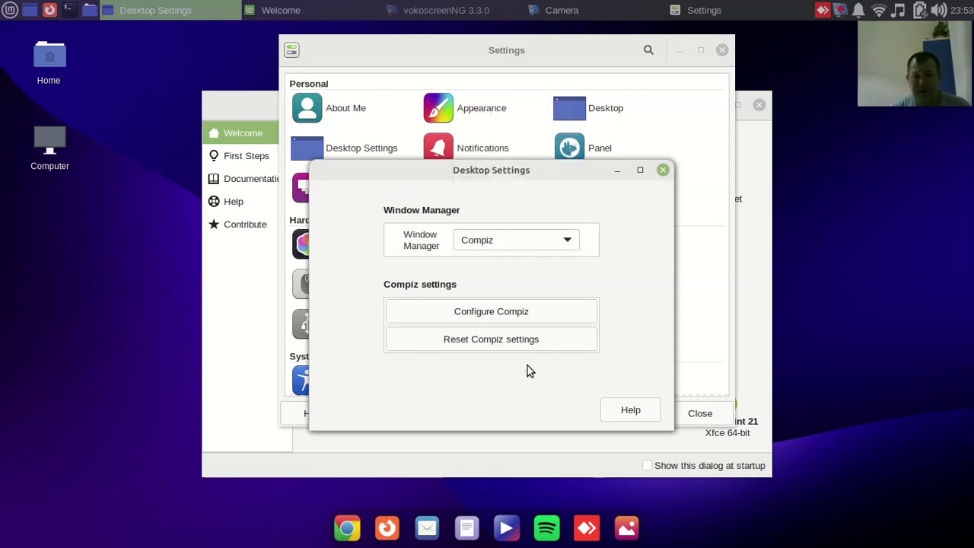
{"action": "left_click", "coordinate": [663, 170]}
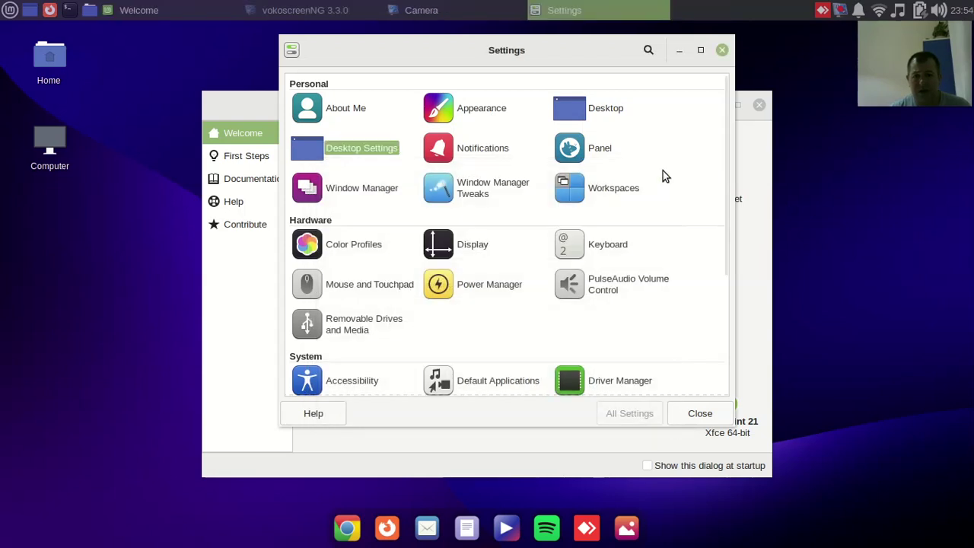
Step: Maximize the Settings window, open Appearance, and restore the window to its smaller size
{"action": "left_click", "coordinate": [700, 49]}
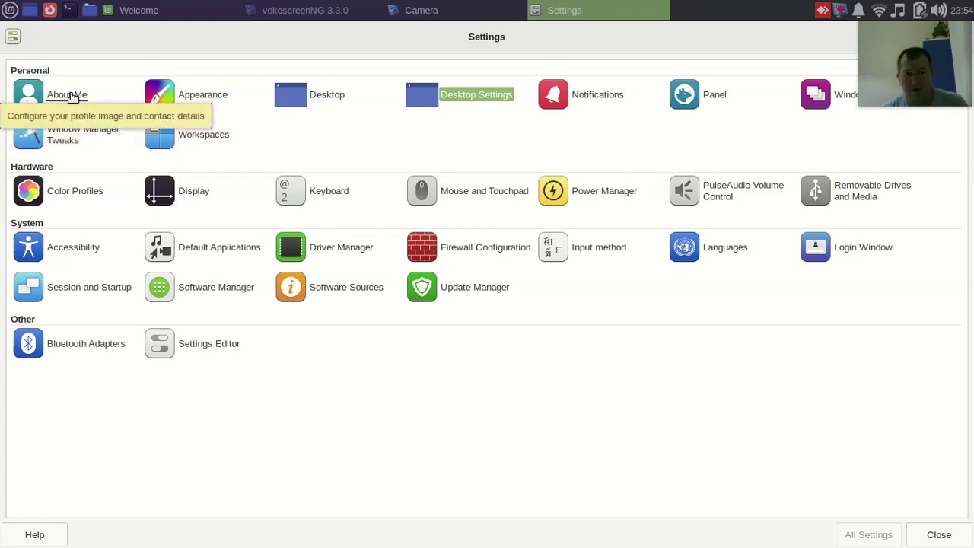
{"action": "left_click", "coordinate": [209, 95]}
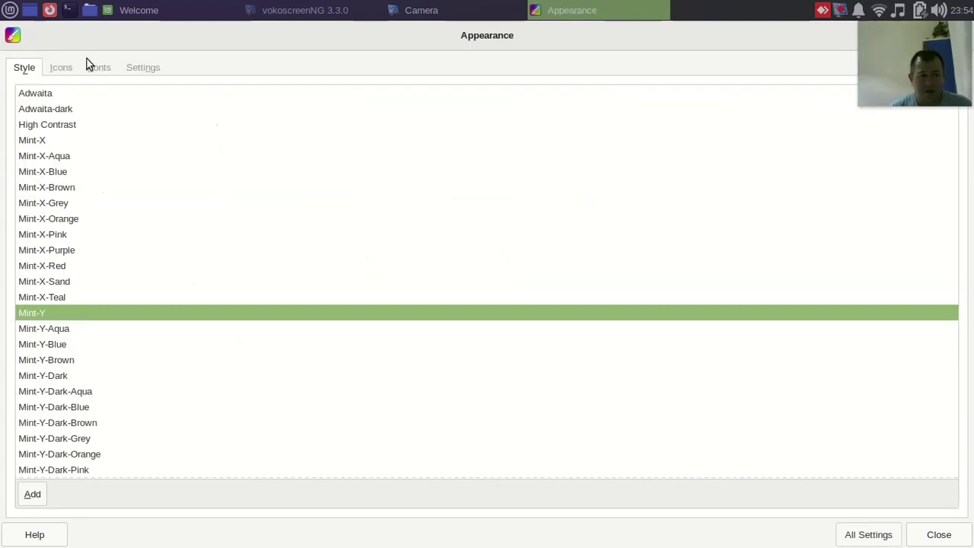
{"action": "left_click_drag", "start_coordinate": [178, 43], "coordinate": [398, 58]}
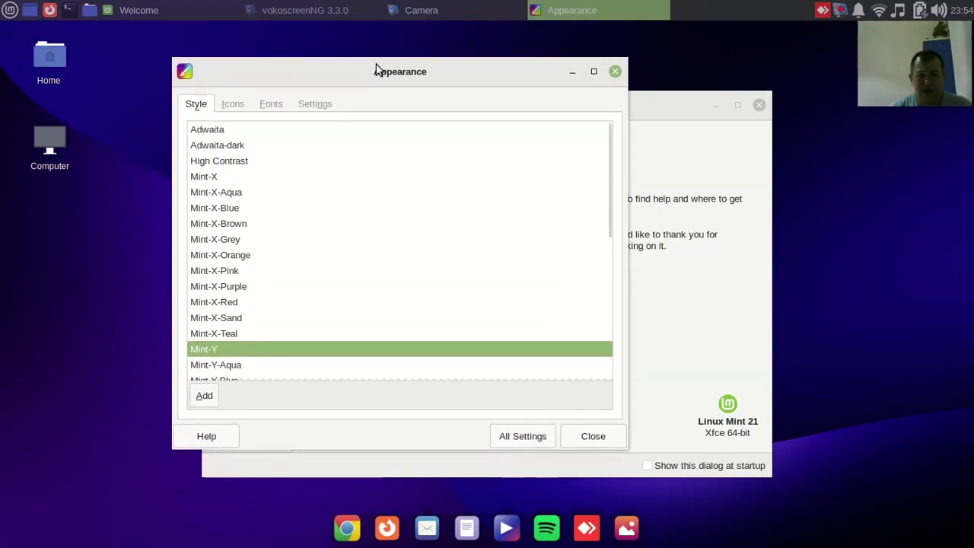
Step: Try the Mint-Y-Brown, Dark-Aqua, Dark, Dark-Blue and Dark-Brown icon themes, and reselect Mint-Y-Blue
{"action": "left_click", "coordinate": [233, 104]}
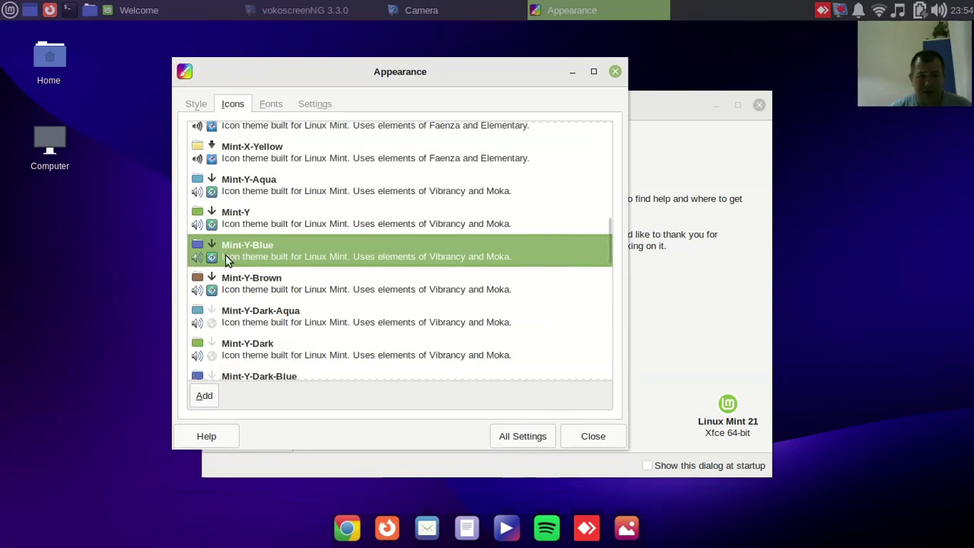
{"action": "scroll", "coordinate": [238, 286], "scroll_direction": "down", "scroll_amount": 2}
{"action": "left_click", "coordinate": [259, 206]}
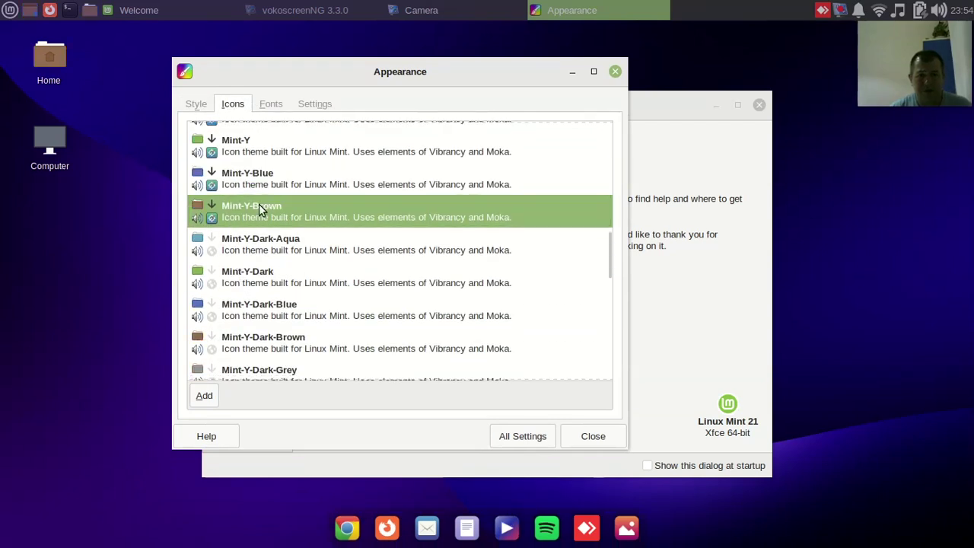
{"action": "left_click", "coordinate": [238, 243]}
{"action": "left_click", "coordinate": [238, 276]}
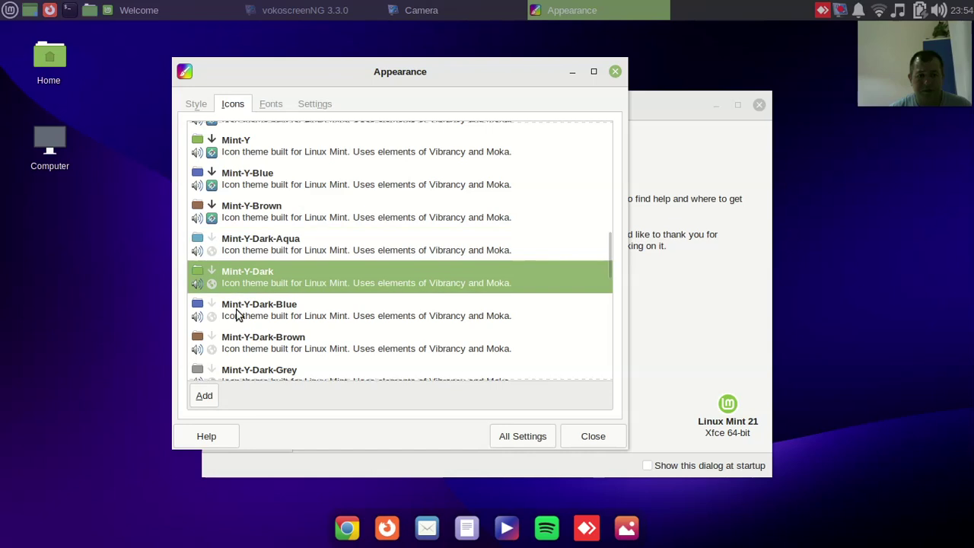
{"action": "left_click", "coordinate": [238, 314]}
{"action": "left_click", "coordinate": [238, 344]}
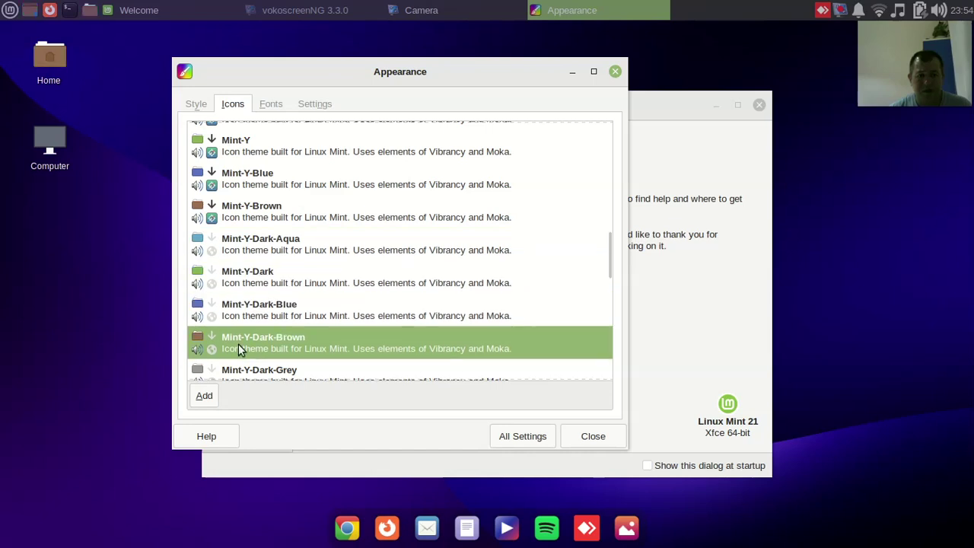
{"action": "left_click", "coordinate": [231, 179]}
{"action": "scroll", "coordinate": [231, 179], "scroll_direction": "up", "scroll_amount": 2}
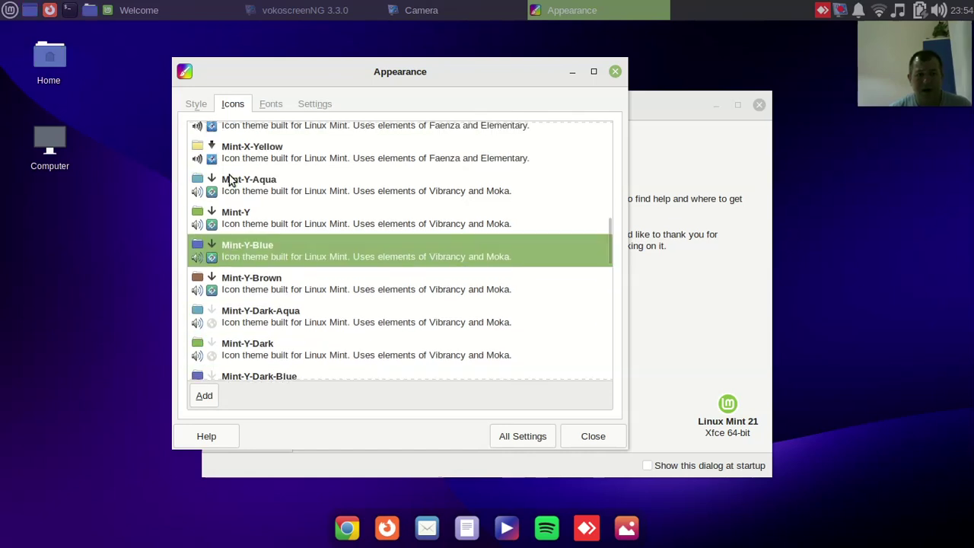
Step: Review the Appearance options for fonts, menus, event sounds and window scaling, return to all settings, and close the window
{"action": "left_click", "coordinate": [268, 104]}
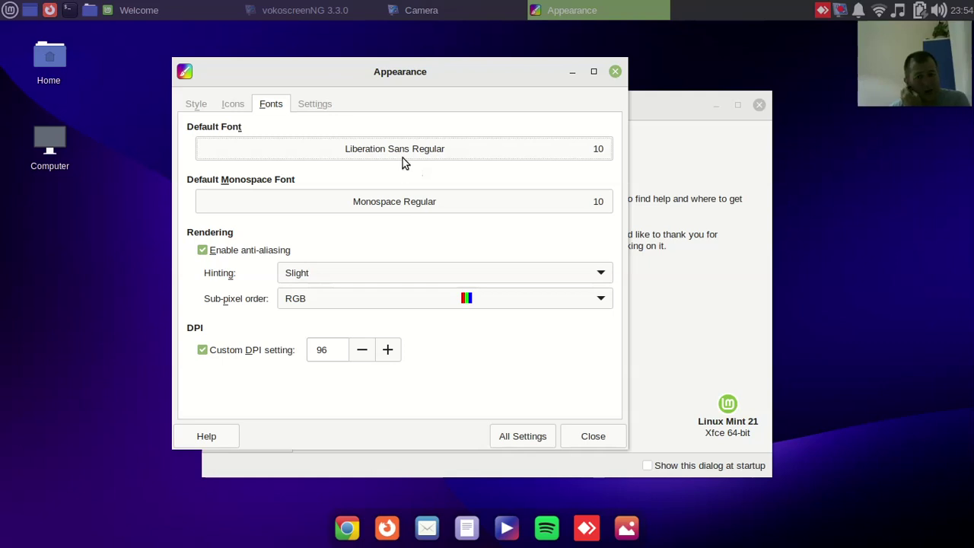
{"action": "left_click", "coordinate": [326, 105]}
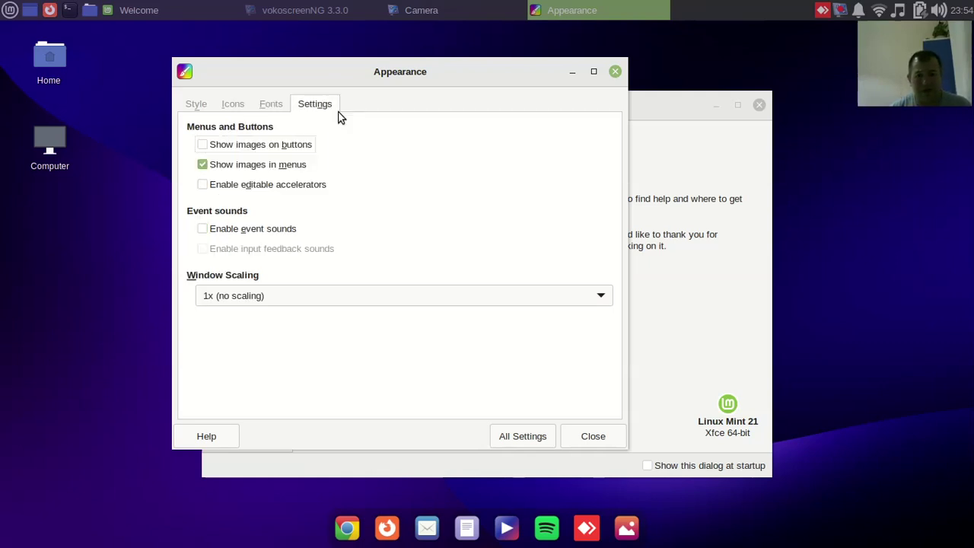
{"action": "left_click", "coordinate": [528, 436]}
{"action": "scroll", "coordinate": [556, 325], "scroll_direction": "down", "scroll_amount": 5}
{"action": "left_click", "coordinate": [614, 73]}
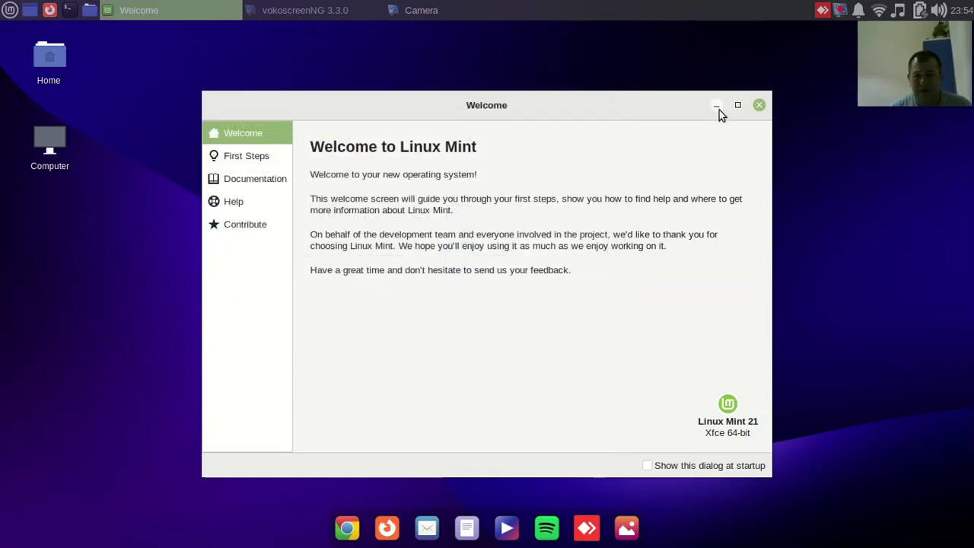
Step: Look through the First Steps page of the Welcome window, from System Snapshots down to Firewall
{"action": "left_click", "coordinate": [241, 157]}
{"action": "scroll", "coordinate": [469, 289], "scroll_direction": "down", "scroll_amount": 1}
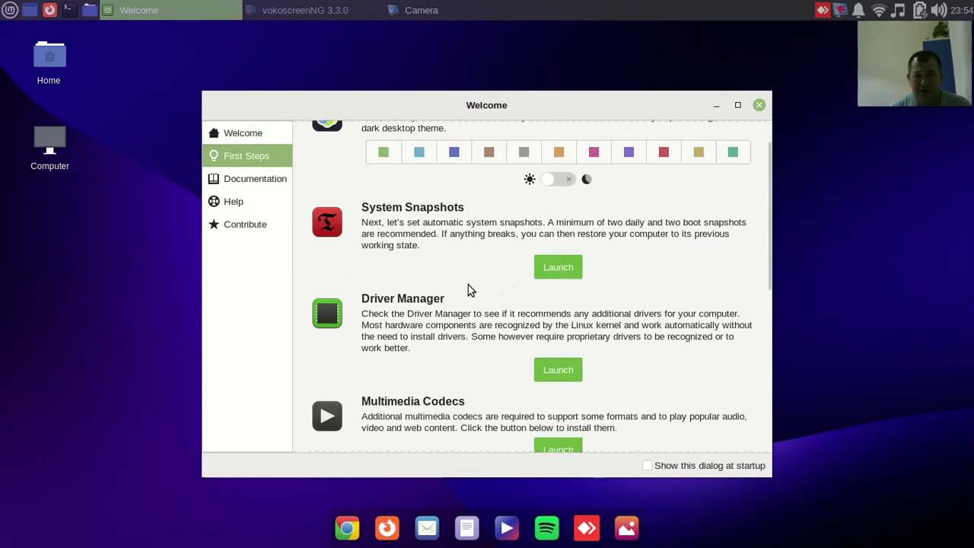
{"action": "scroll", "coordinate": [468, 290], "scroll_direction": "down", "scroll_amount": 2}
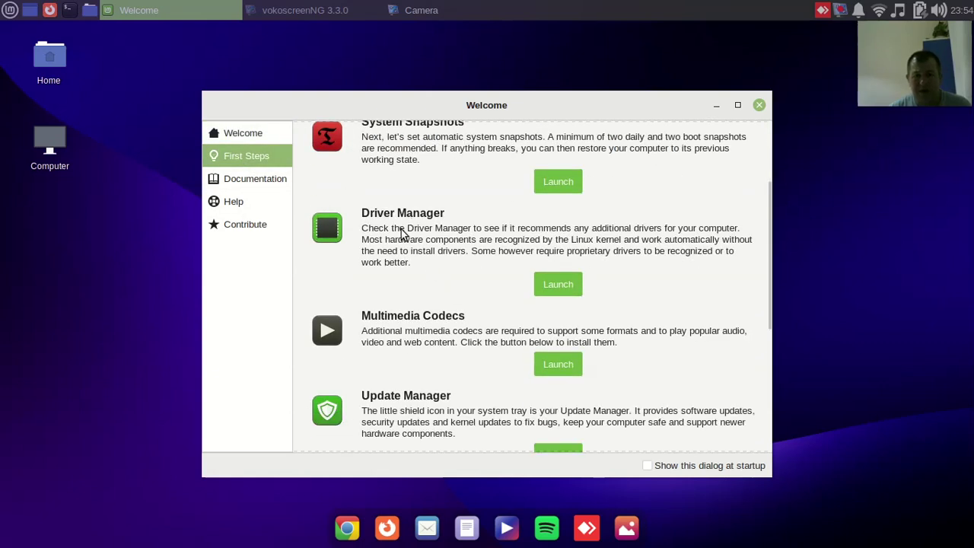
{"action": "scroll", "coordinate": [405, 223], "scroll_direction": "down", "scroll_amount": 6}
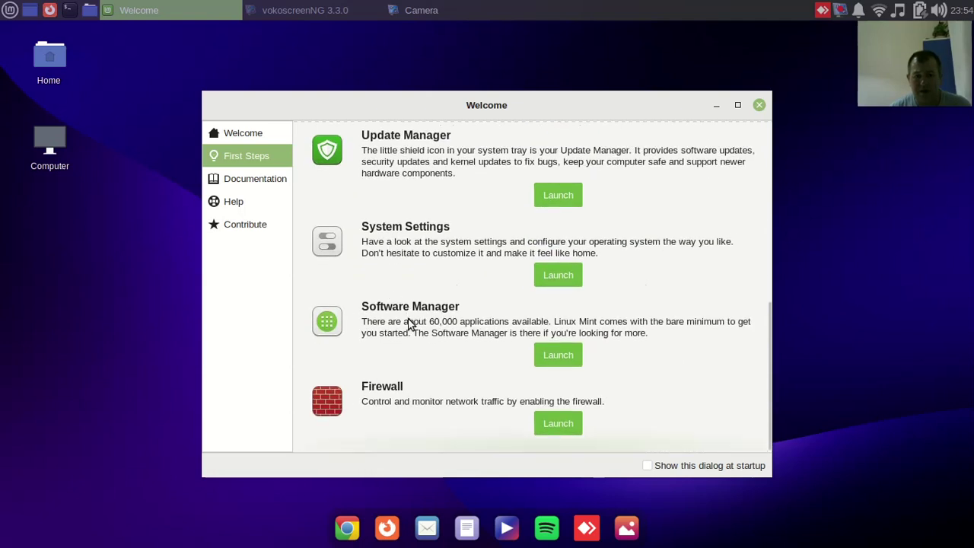
Step: Open Software Manager from the favorite applications and minimize the Welcome window
{"action": "left_click", "coordinate": [4, 10]}
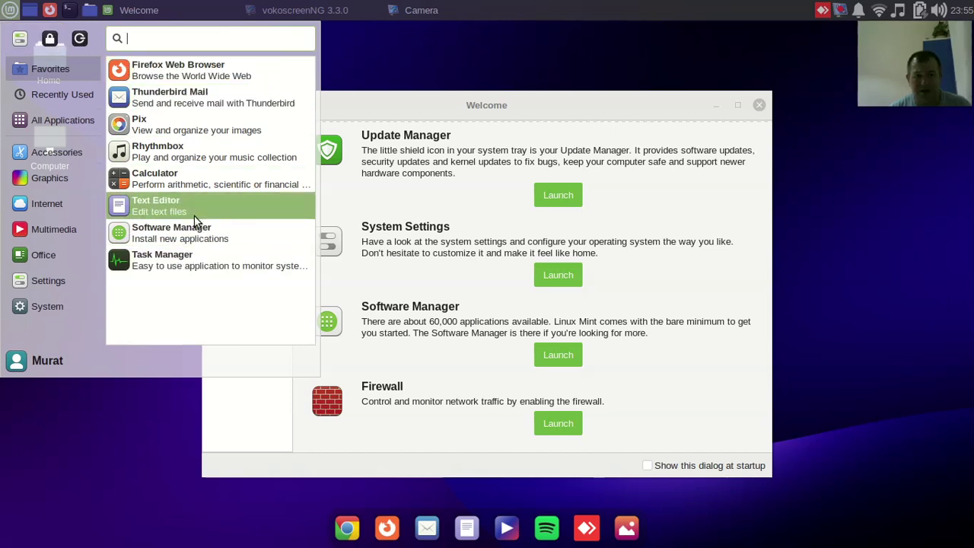
{"action": "left_click", "coordinate": [183, 237]}
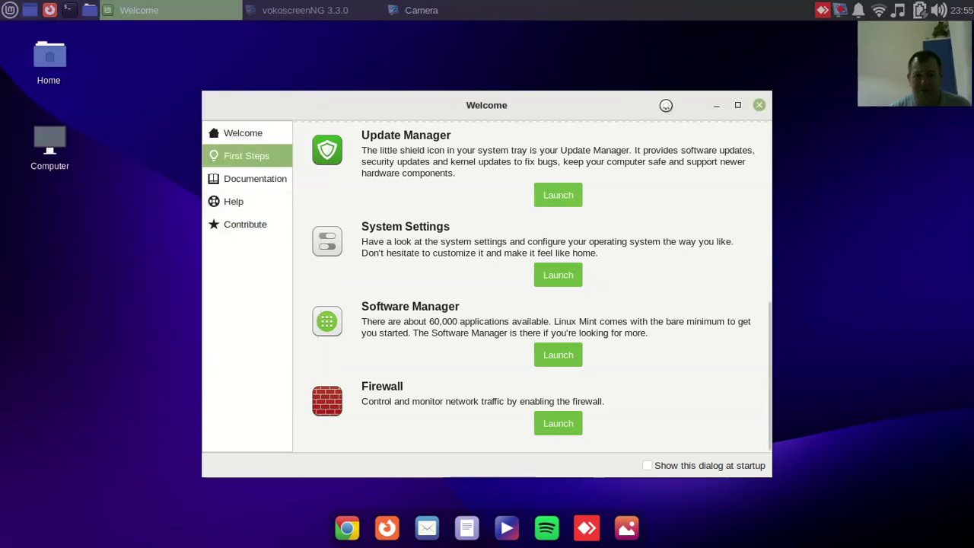
{"action": "left_click", "coordinate": [715, 103]}
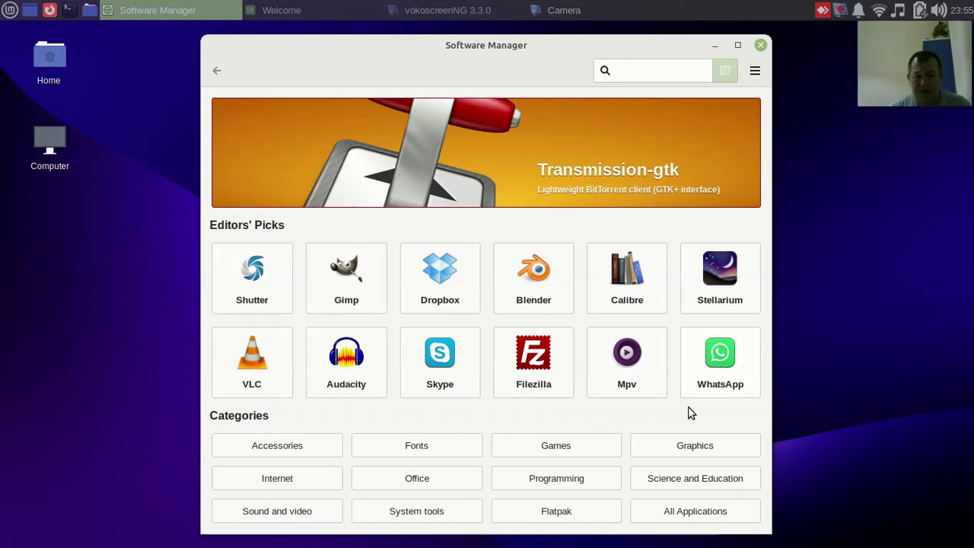
Step: Open Synaptic Package Manager, authenticating with the account password, and close it along with Software Manager
{"action": "left_click", "coordinate": [9, 10]}
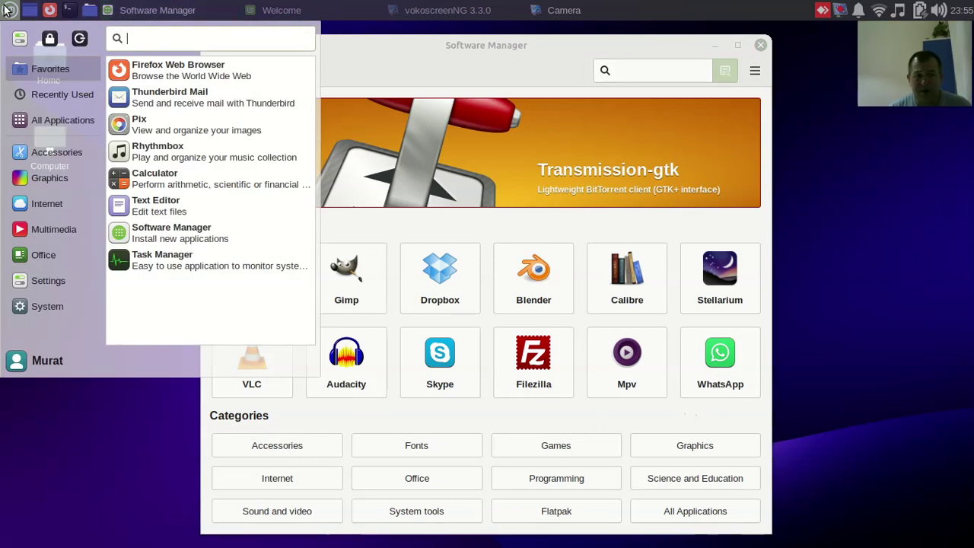
{"action": "type", "text": "synap"}
{"action": "key", "text": "Return"}
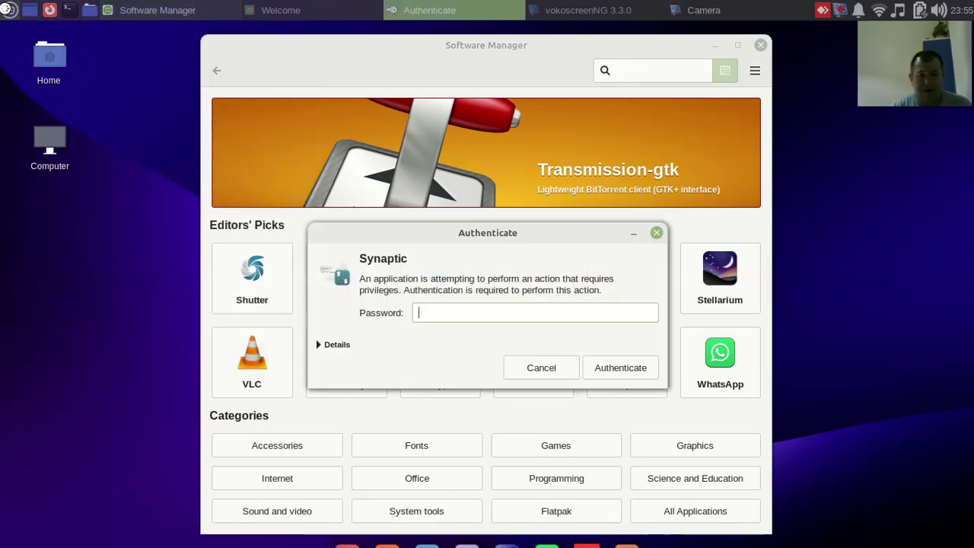
{"action": "key", "text": "Return"}
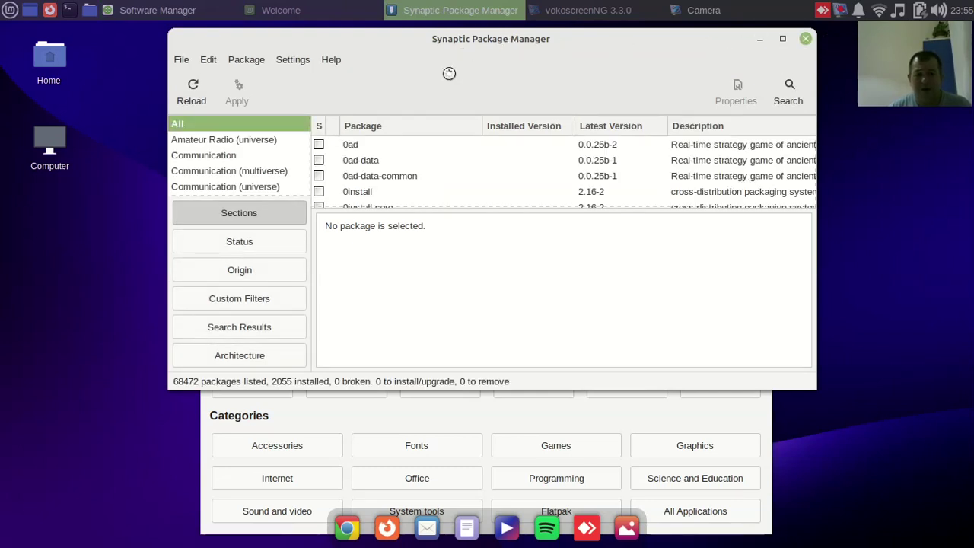
{"action": "left_click", "coordinate": [805, 38]}
{"action": "left_click", "coordinate": [761, 45]}
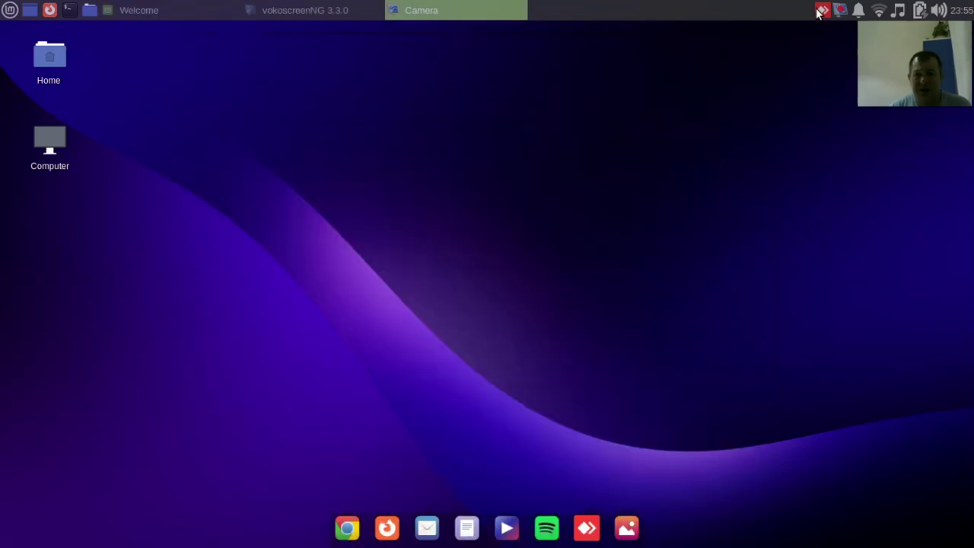
Step: Open AnyDesk, move its window lower so all of its controls can be seen, and close it
{"action": "left_click", "coordinate": [820, 10]}
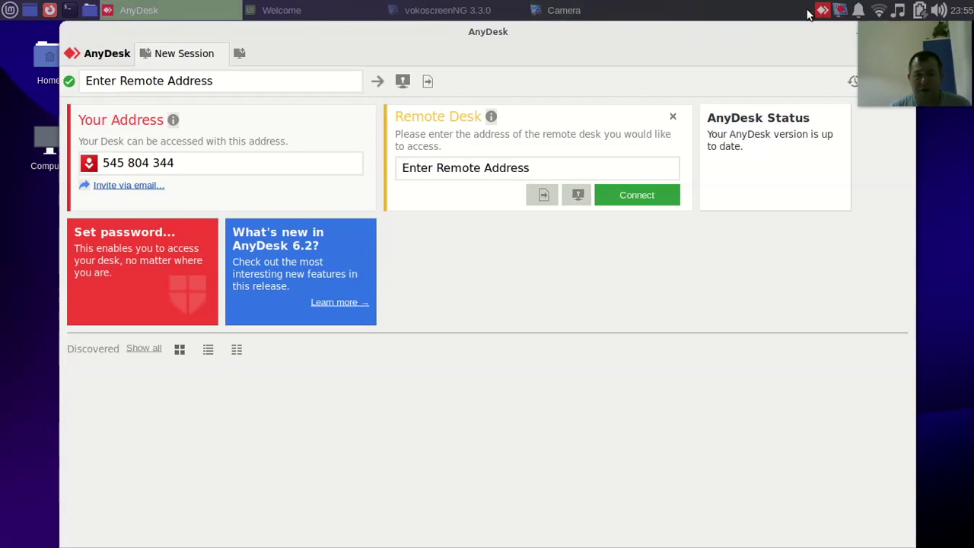
{"action": "left_click_drag", "start_coordinate": [587, 43], "coordinate": [561, 165]}
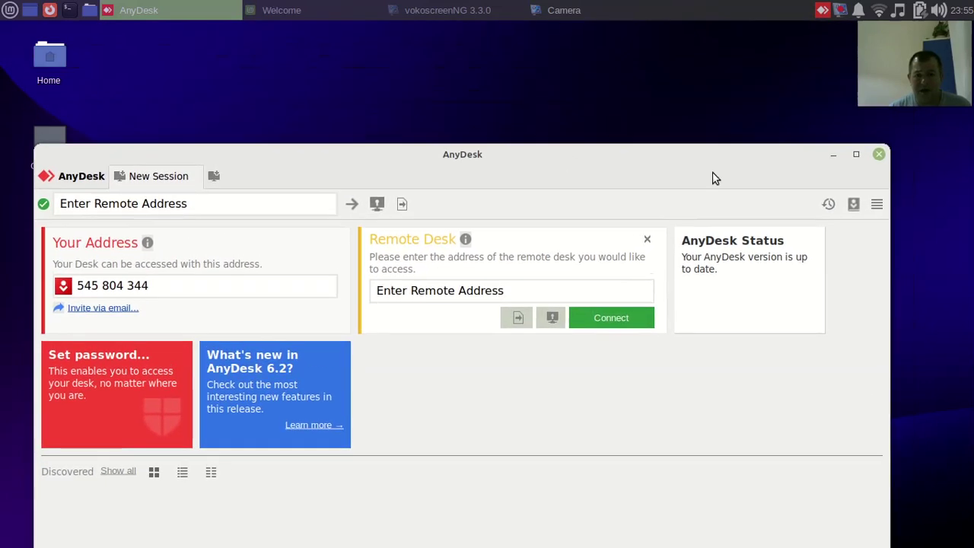
{"action": "left_click", "coordinate": [878, 155]}
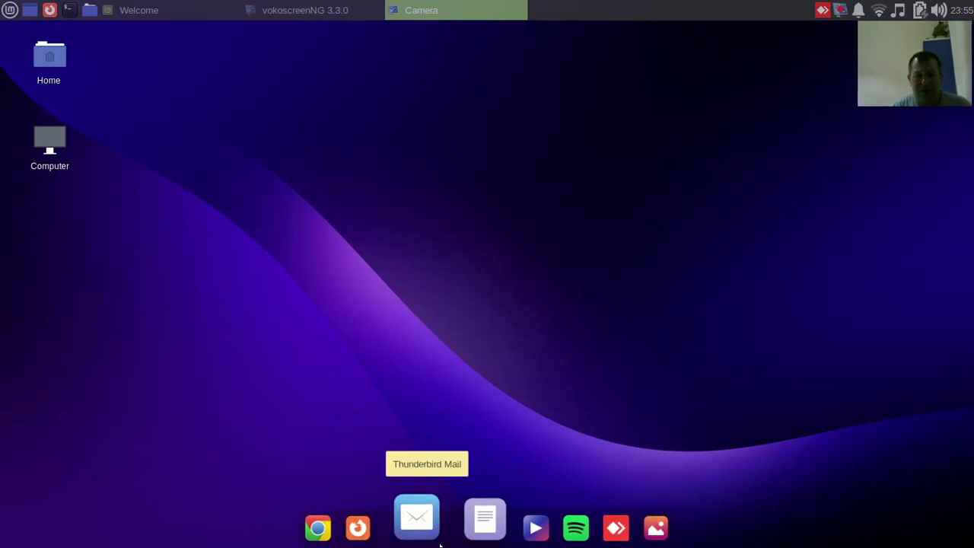
Step: Open a terminal from the desktop and move its window to the upper middle of the desktop
{"action": "right_click", "coordinate": [377, 187]}
{"action": "left_click", "coordinate": [437, 293]}
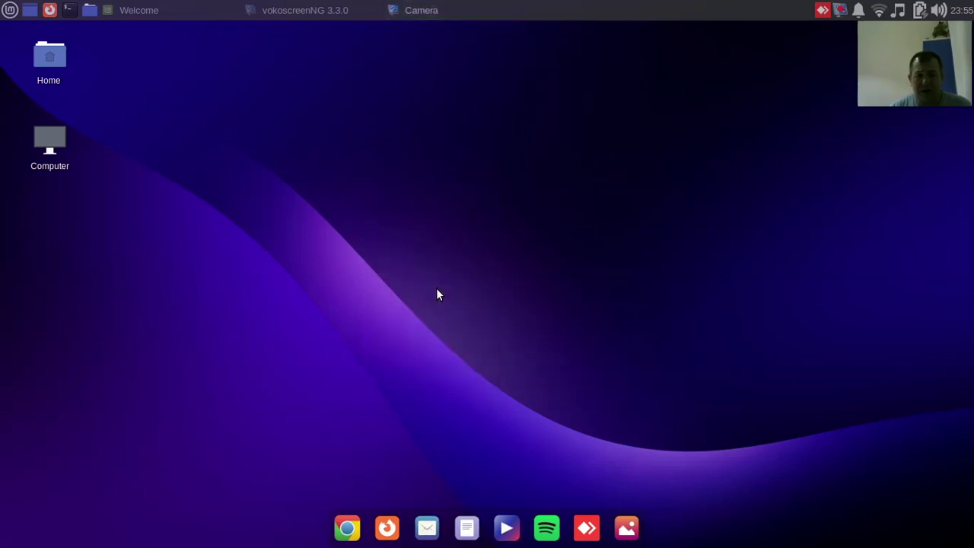
{"action": "left_click_drag", "start_coordinate": [292, 30], "coordinate": [546, 38]}
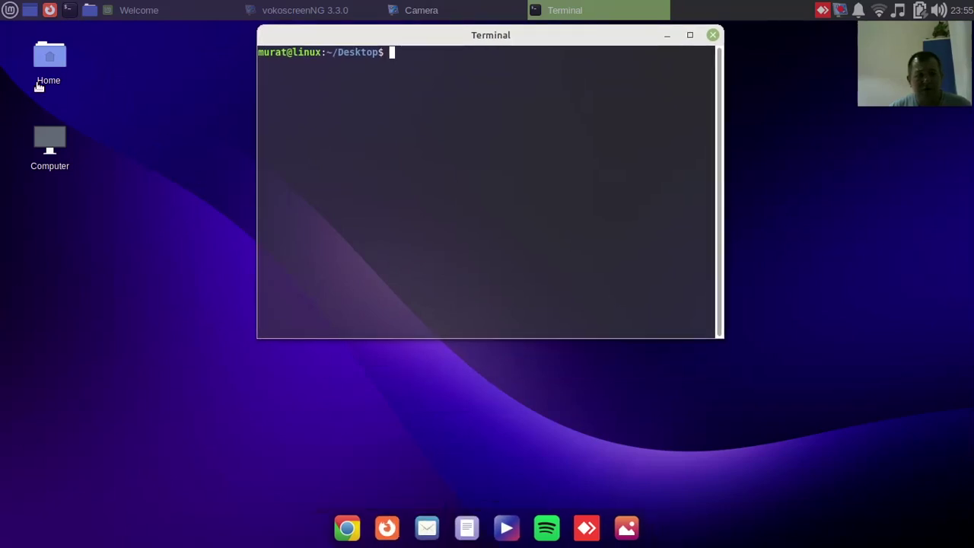
Step: Find and open Session and Startup by searching the applications for "star", and move its window over the terminal
{"action": "left_click", "coordinate": [9, 9]}
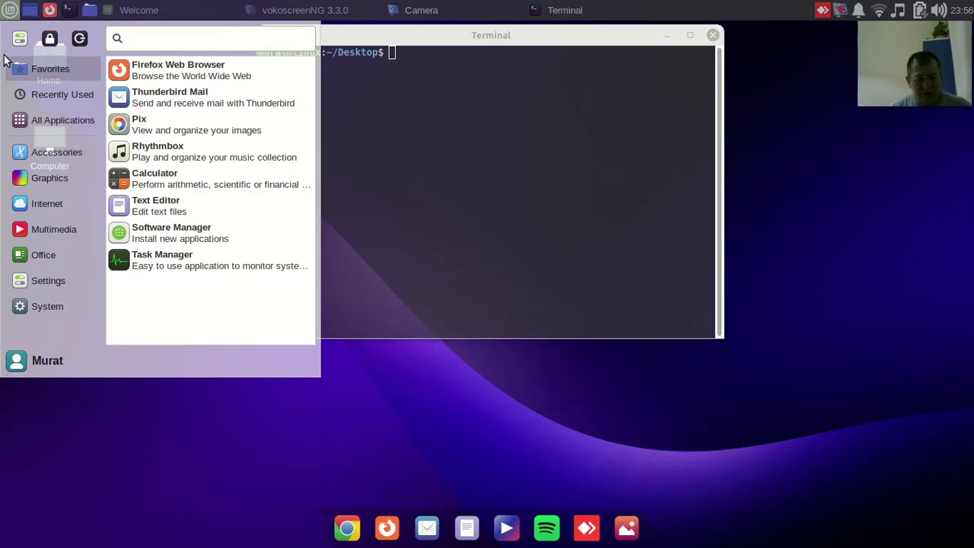
{"action": "type", "text": "star"}
{"action": "left_click", "coordinate": [144, 71]}
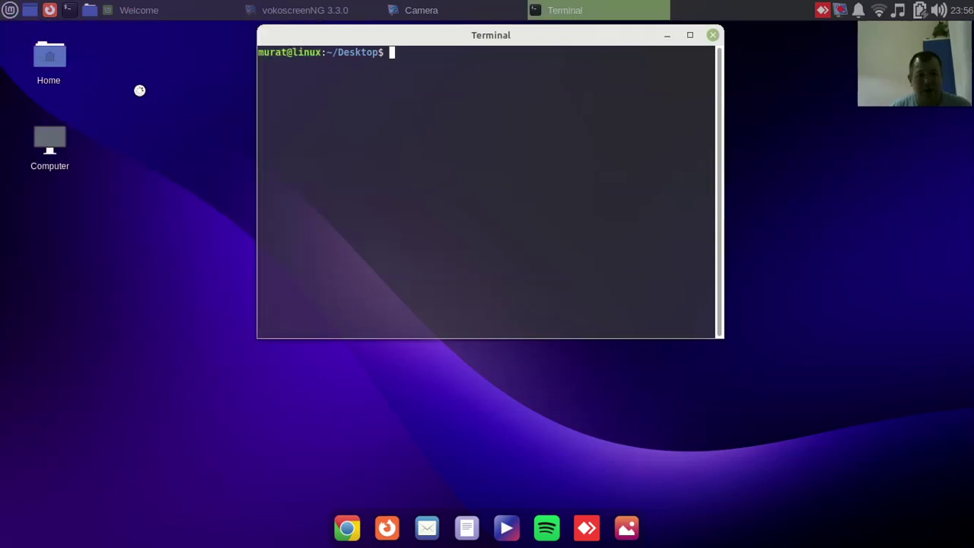
{"action": "left_click_drag", "start_coordinate": [218, 157], "coordinate": [527, 103]}
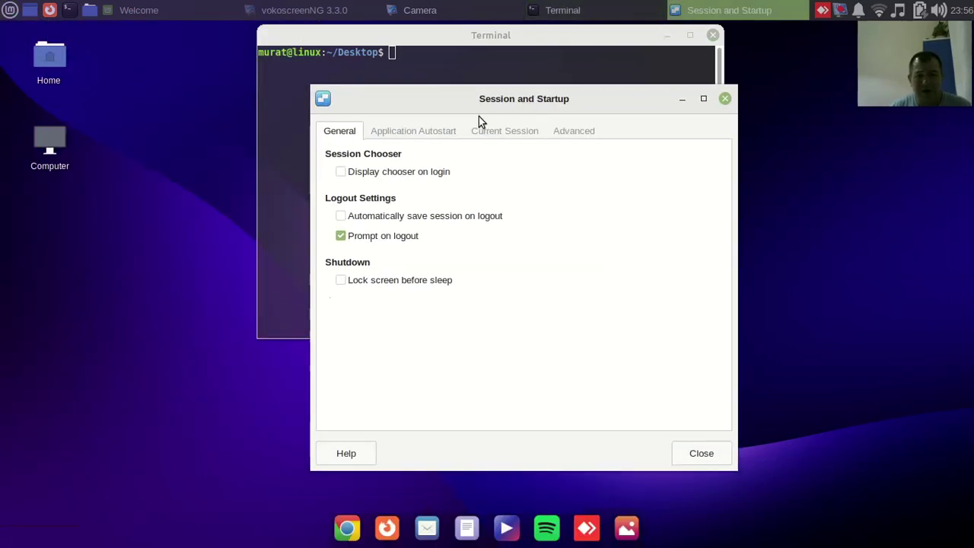
Step: Review the Application Autostart programs, inspect the name and command of the Plank entry, and accept it without edits
{"action": "left_click", "coordinate": [438, 133]}
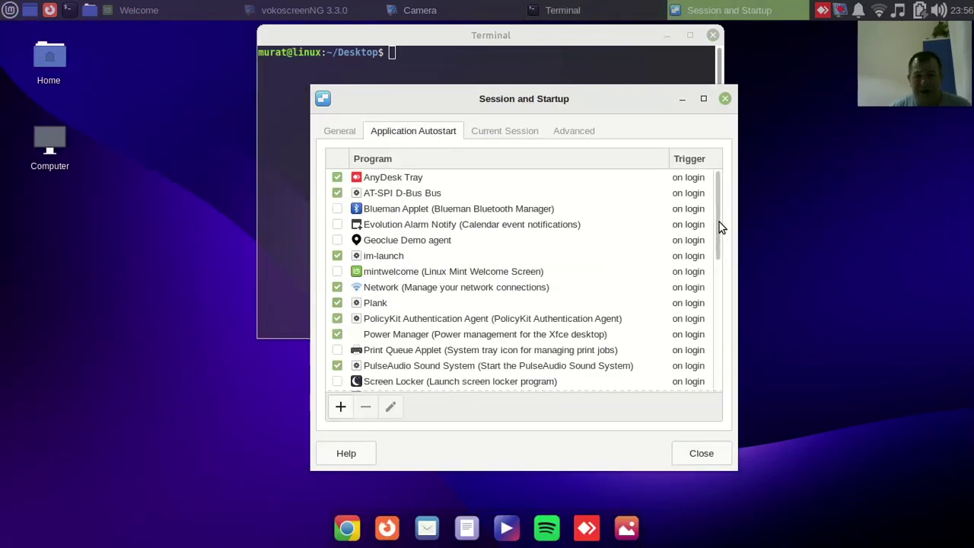
{"action": "scroll", "coordinate": [718, 226], "scroll_direction": "down", "scroll_amount": 3}
{"action": "scroll", "coordinate": [725, 248], "scroll_direction": "down", "scroll_amount": 3}
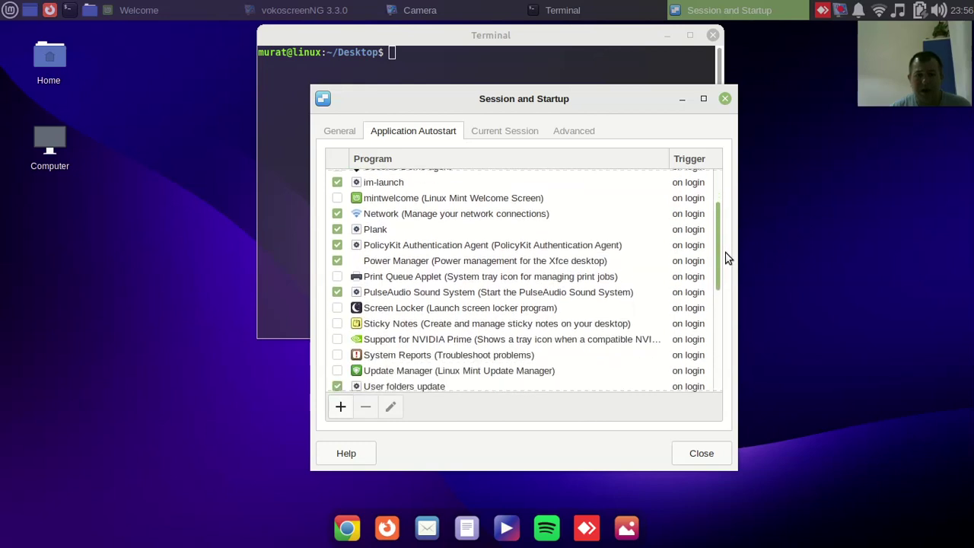
{"action": "left_click", "coordinate": [408, 216]}
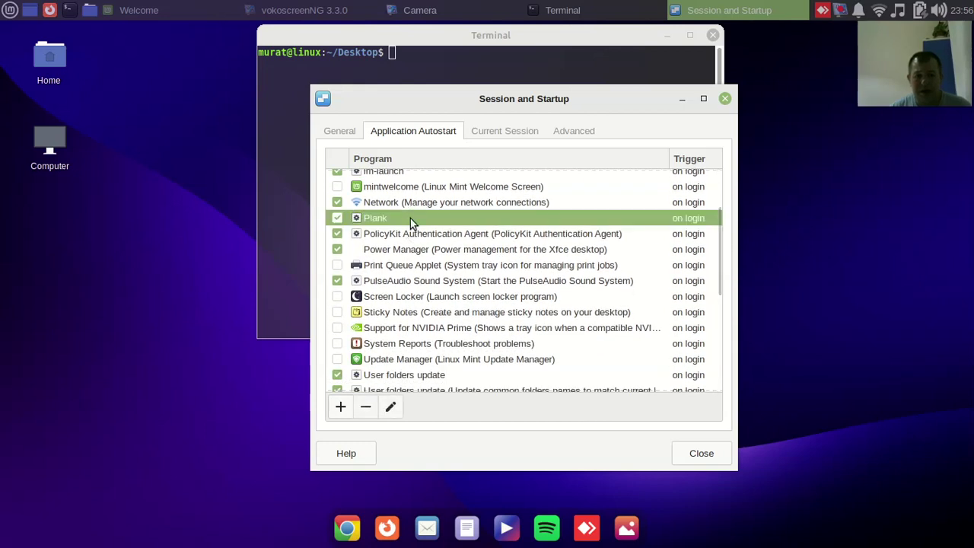
{"action": "left_click", "coordinate": [390, 408]}
{"action": "left_click", "coordinate": [528, 240]}
{"action": "left_click_drag", "start_coordinate": [532, 295], "coordinate": [482, 292]}
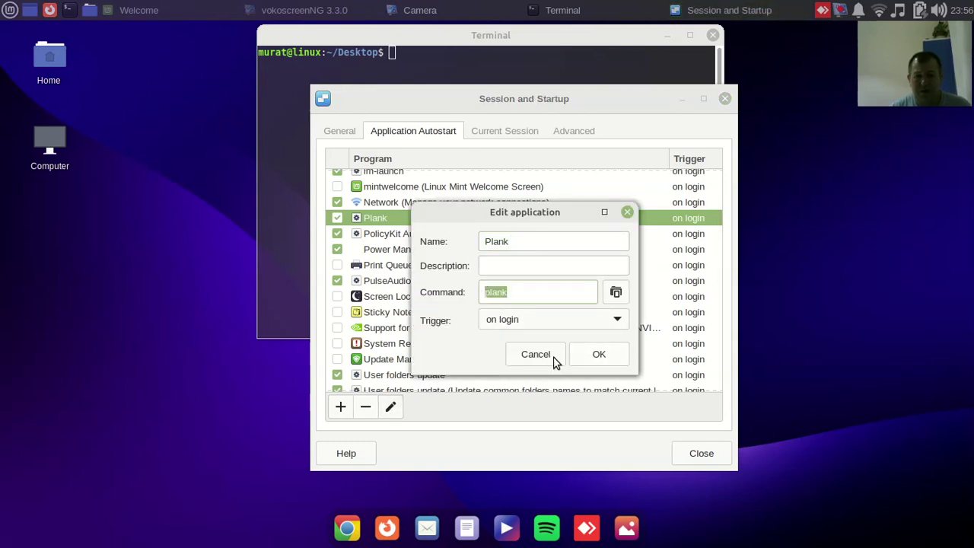
{"action": "left_click", "coordinate": [599, 356]}
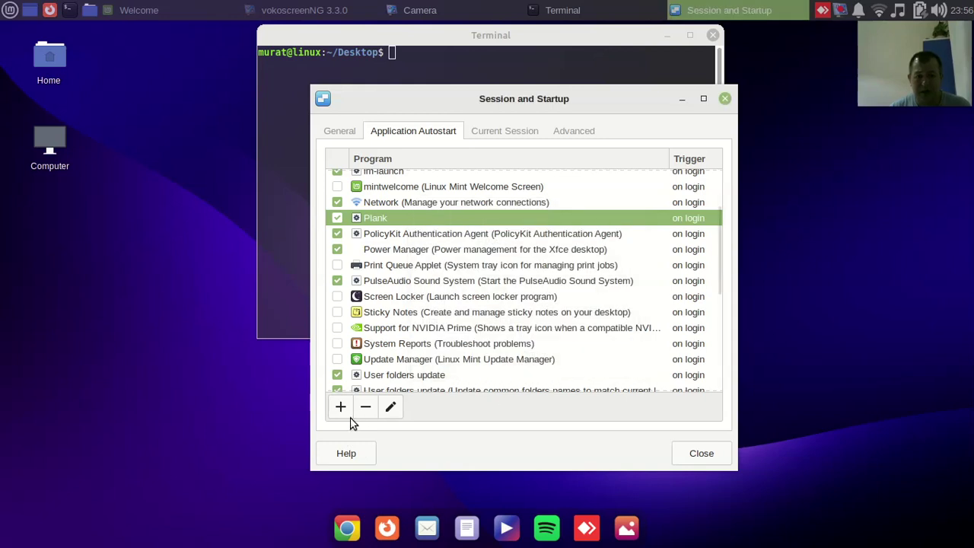
Step: Fill in a new autostart application named Plank with the command plank, and cancel it
{"action": "left_click", "coordinate": [341, 407]}
{"action": "type", "text": "Plank"}
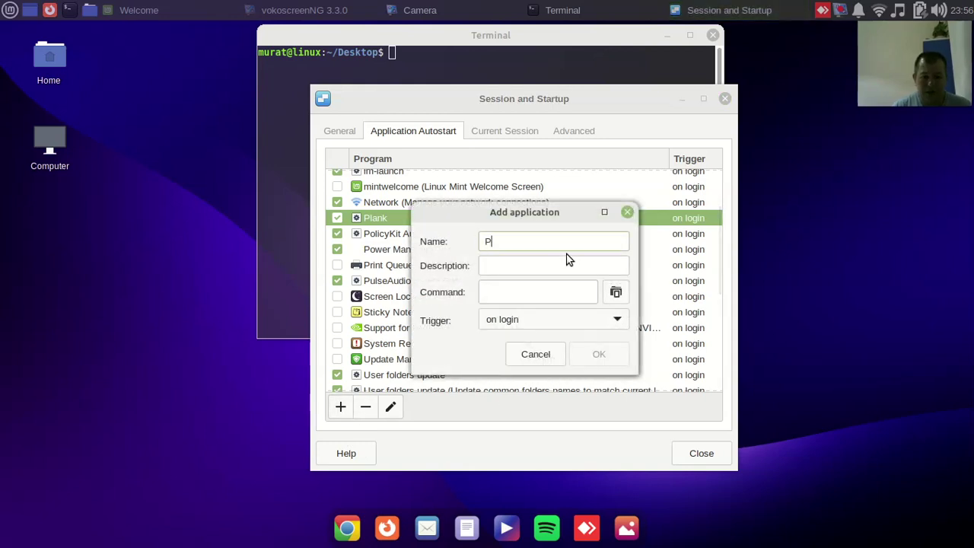
{"action": "key", "text": "ctrl+a"}
{"action": "key", "text": "BackSpace"}
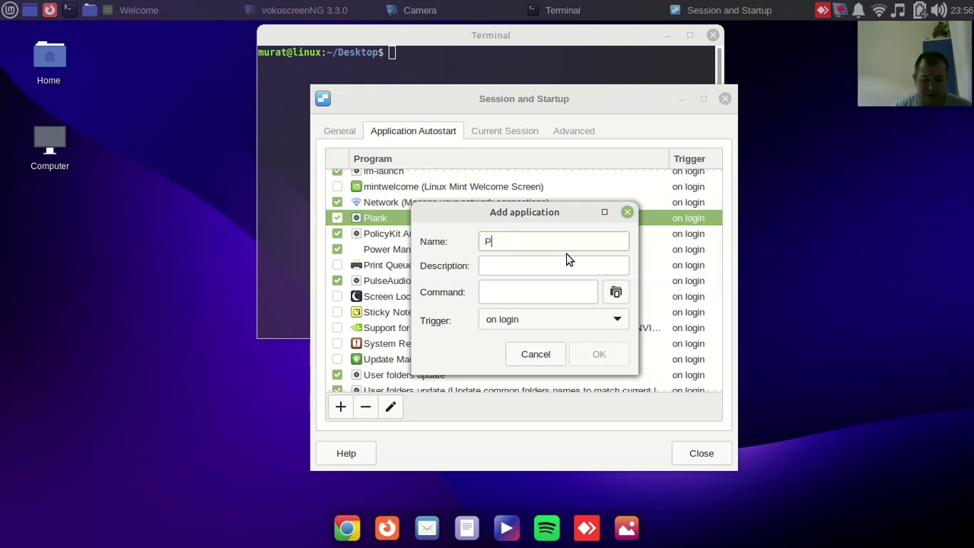
{"action": "key", "text": "Tab"}
{"action": "key", "text": "Tab"}
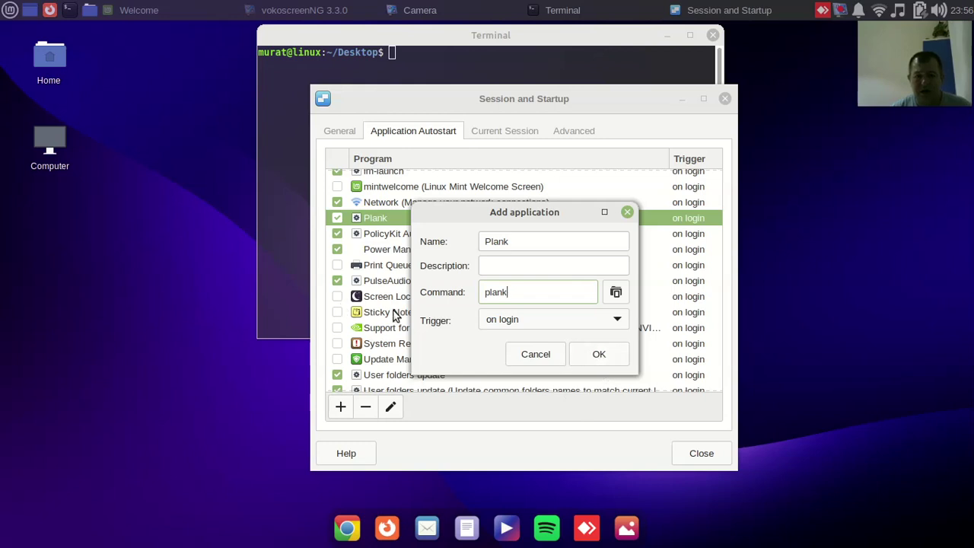
{"action": "left_click", "coordinate": [540, 358]}
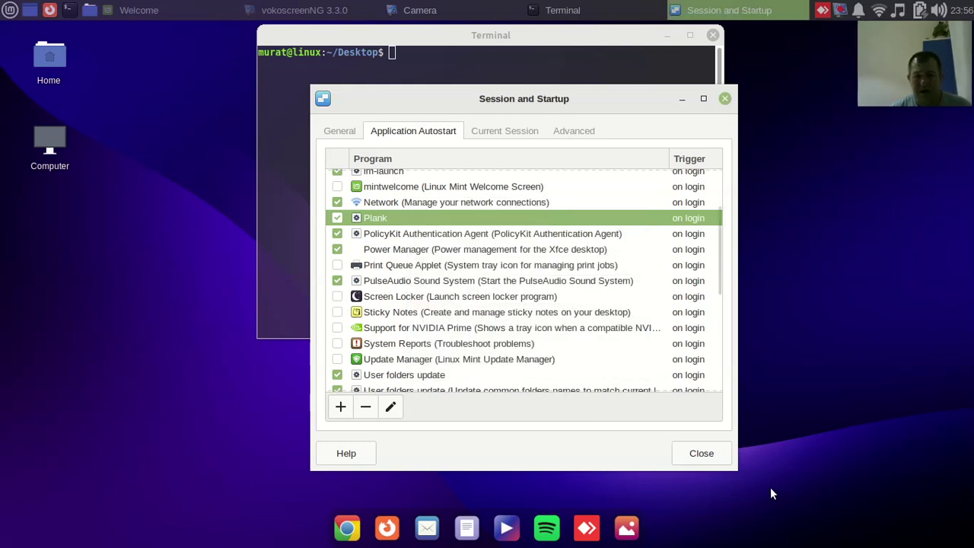
Step: Close Session and Startup, run lsb_release -a in the terminal, and highlight the distribution details in its output
{"action": "left_click", "coordinate": [702, 453]}
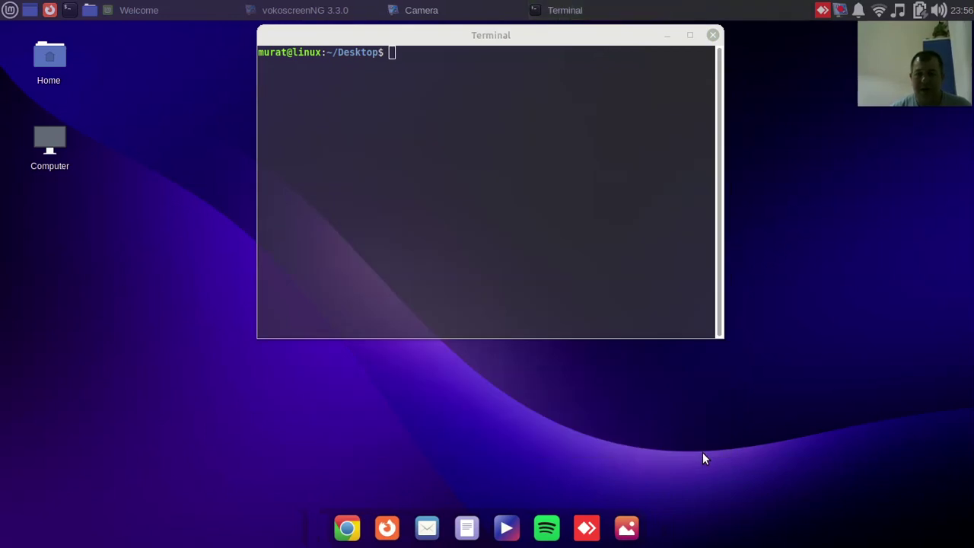
{"action": "left_click", "coordinate": [454, 102]}
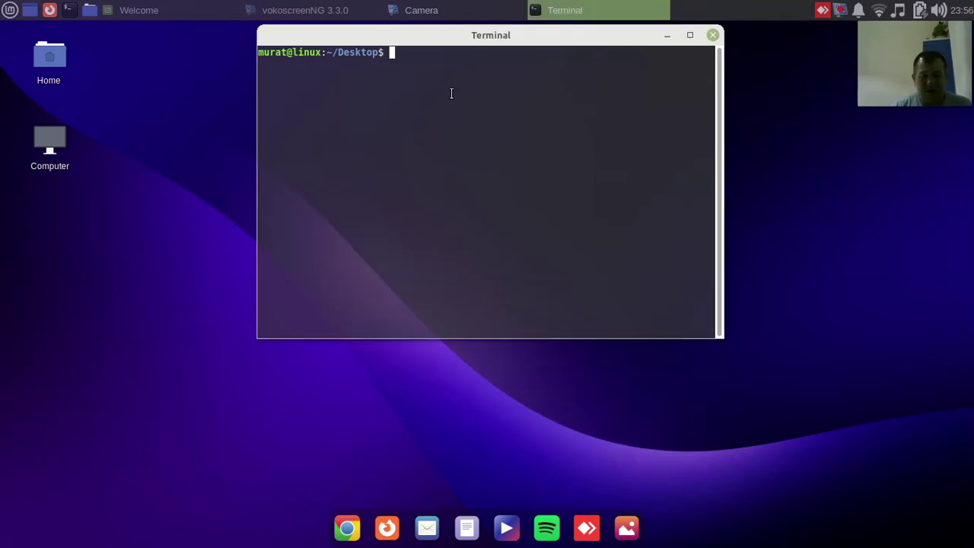
{"action": "type", "text": "lsb_release -a"}
{"action": "key", "text": "Return"}
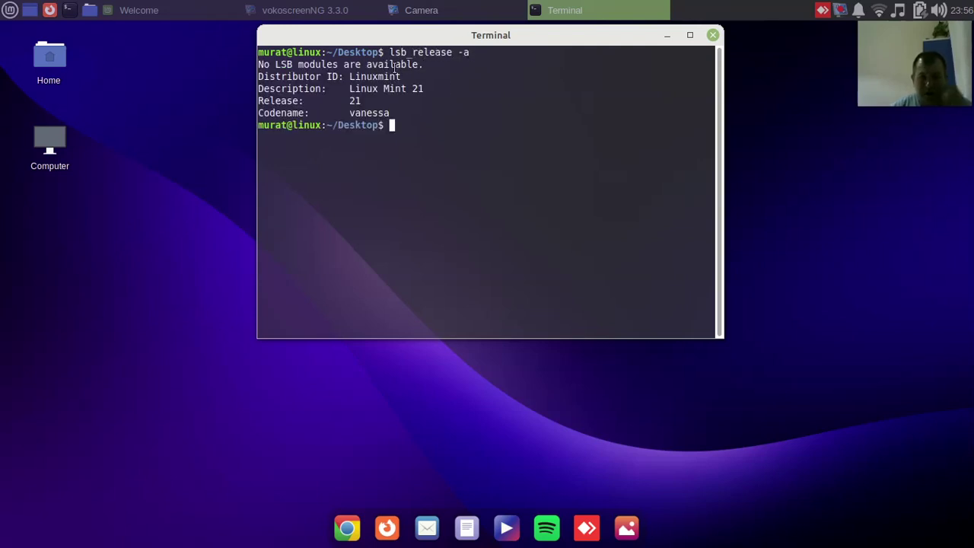
{"action": "left_click_drag", "start_coordinate": [428, 89], "coordinate": [341, 116]}
{"action": "left_click", "coordinate": [429, 144]}
Step: Run uname -a, highlight the kernel information in the output, and close the terminal
{"action": "type", "text": "uname"}
{"action": "key", "text": "BackSpace"}
{"action": "key", "text": "BackSpace"}
{"action": "key", "text": "BackSpace"}
{"action": "key", "text": "BackSpace"}
{"action": "key", "text": "BackSpace"}
{"action": "type", "text": "name -a"}
{"action": "key", "text": "Return"}
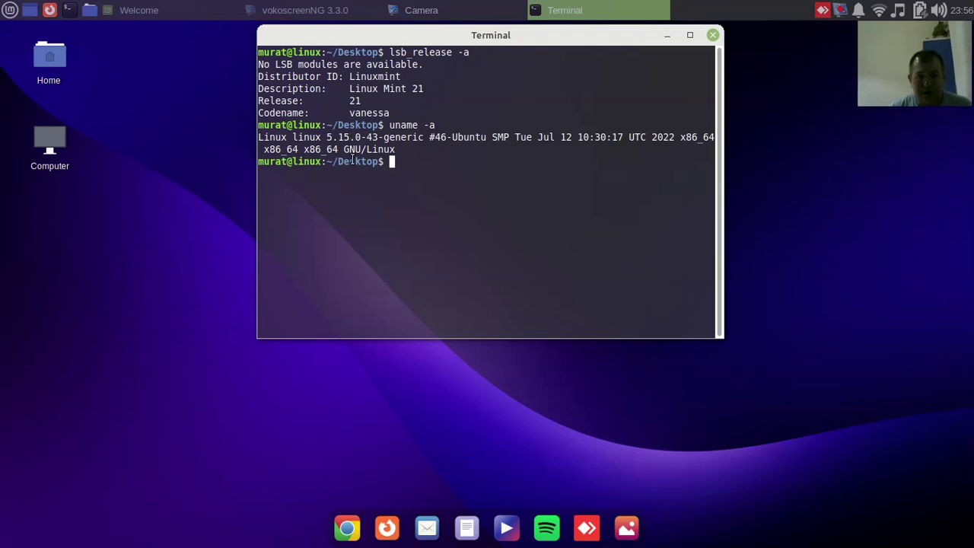
{"action": "left_click_drag", "start_coordinate": [402, 161], "coordinate": [258, 140]}
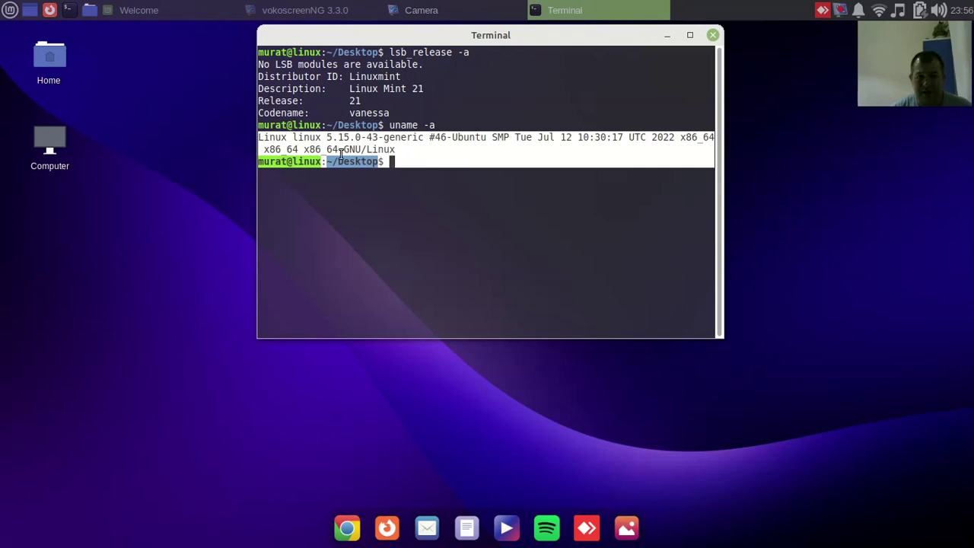
{"action": "left_click", "coordinate": [424, 175]}
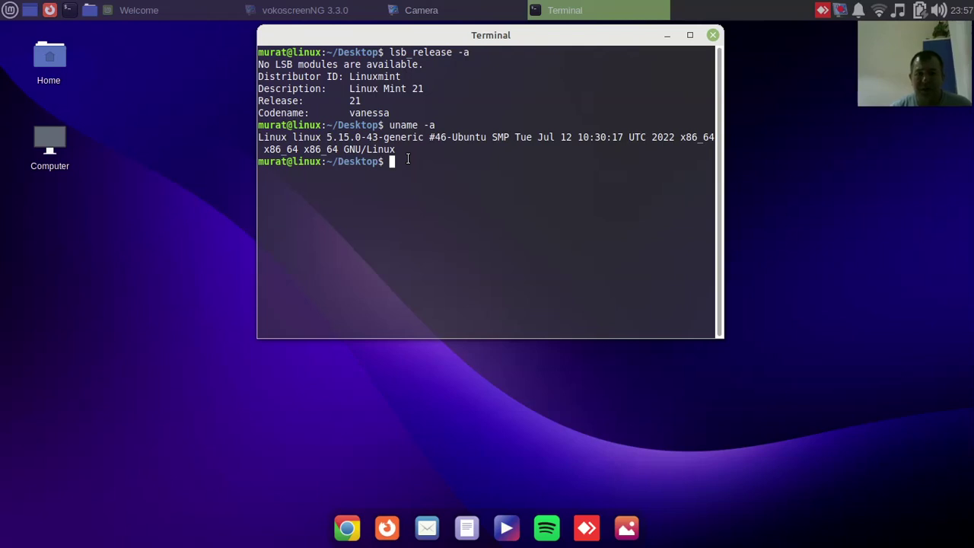
{"action": "left_click", "coordinate": [712, 35]}
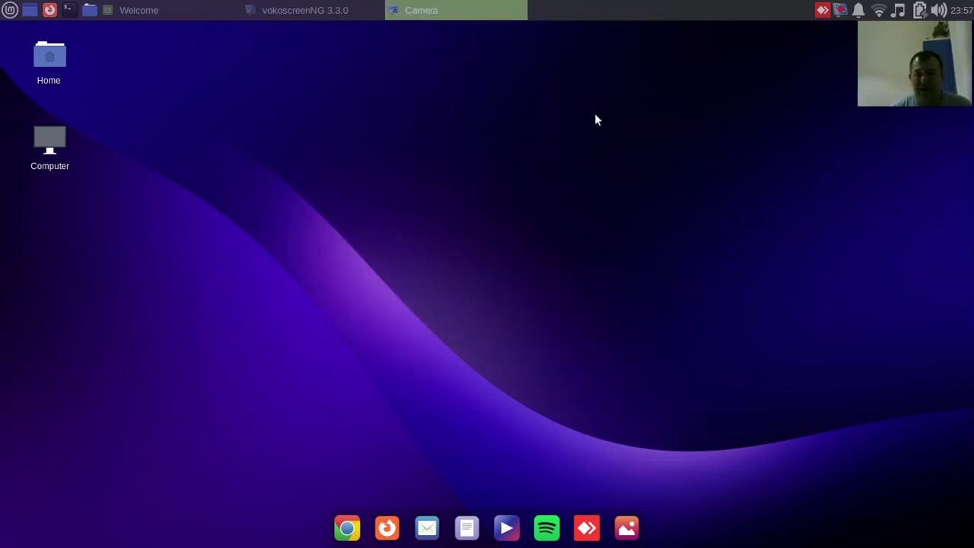
Step: Search for and open Update Manager, check for available system updates, and close it
{"action": "left_click", "coordinate": [10, 10]}
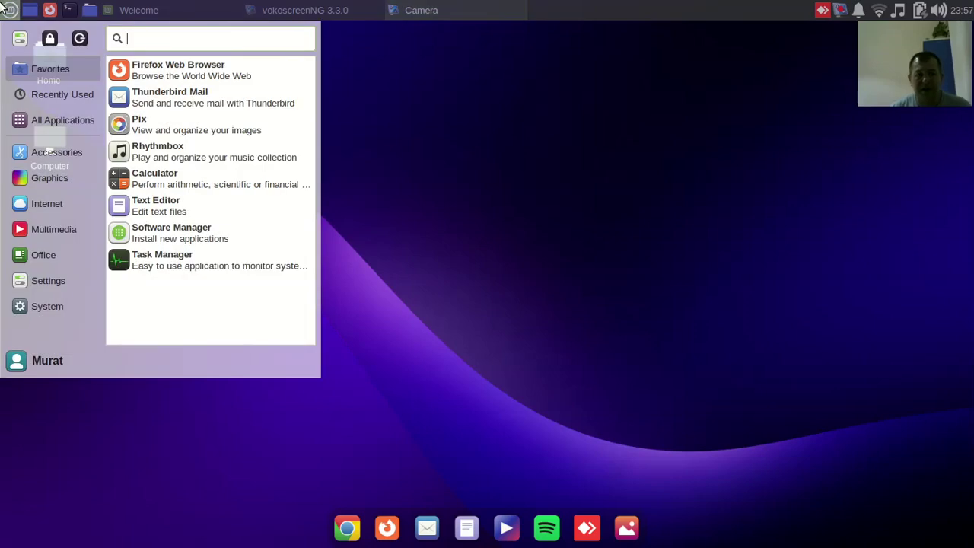
{"action": "type", "text": "upda"}
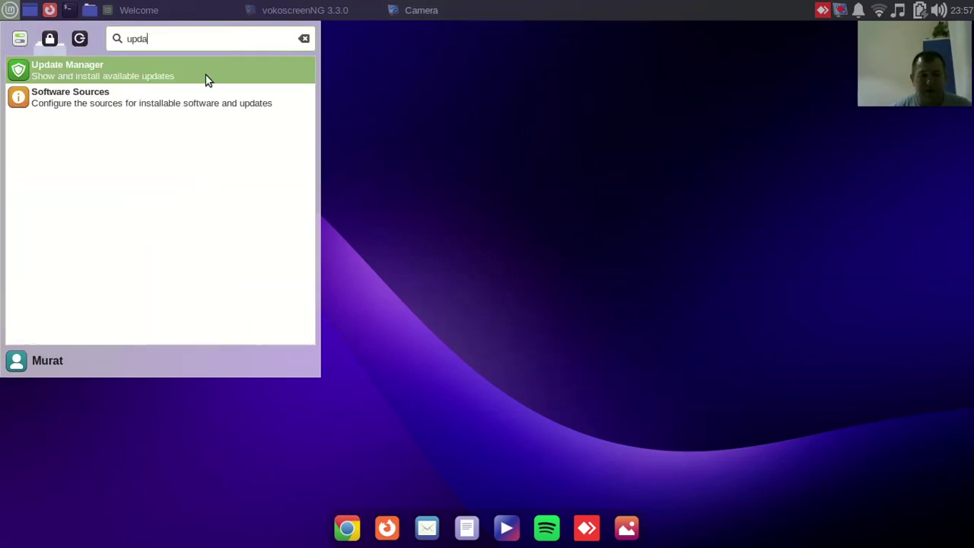
{"action": "left_click", "coordinate": [207, 72]}
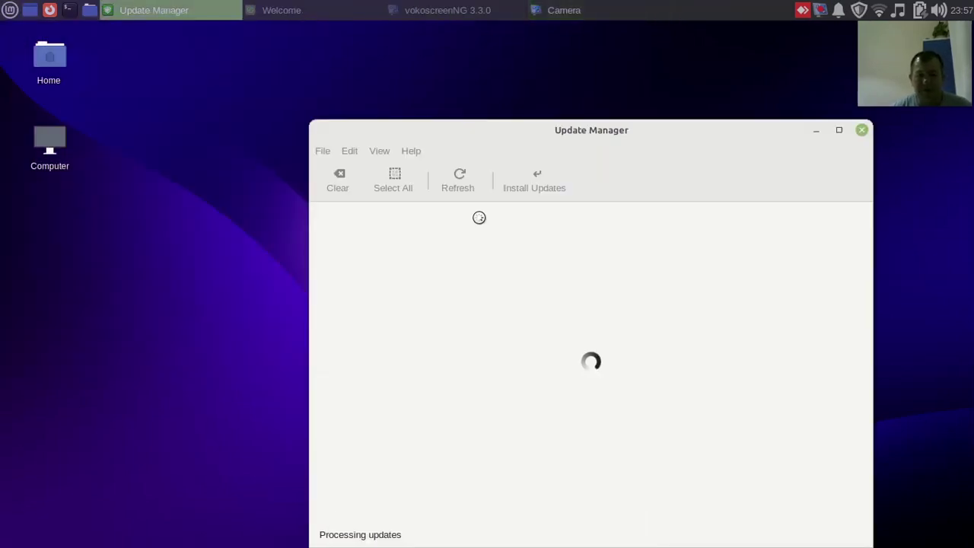
{"action": "left_click_drag", "start_coordinate": [546, 130], "coordinate": [464, 46]}
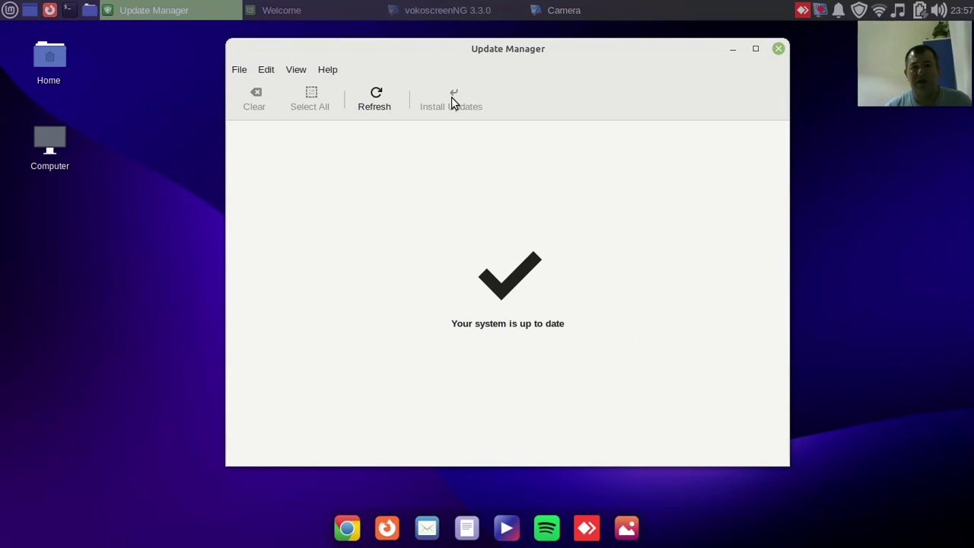
{"action": "left_click", "coordinate": [778, 48]}
Step: Look at the system tray's calendar, volume and notification pop-ups, closing each one
{"action": "left_click", "coordinate": [956, 11]}
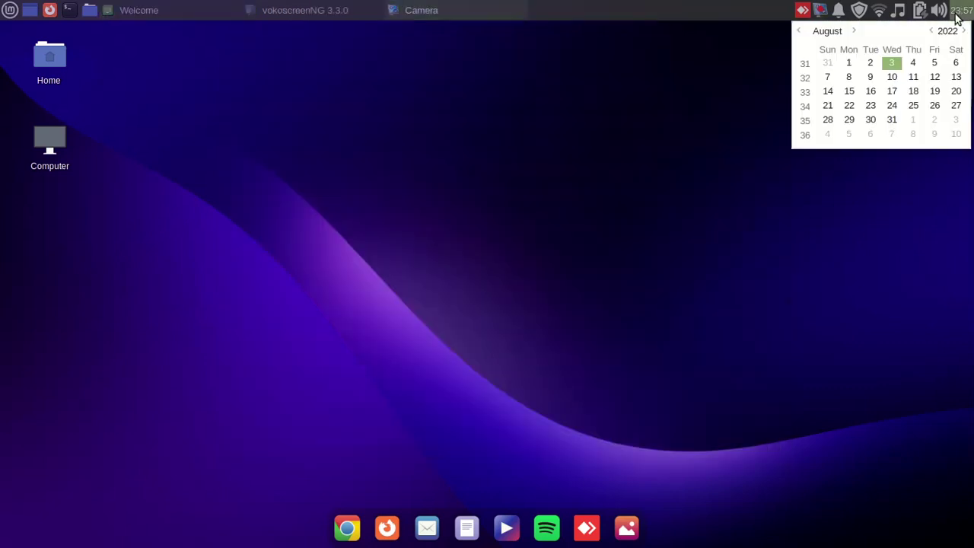
{"action": "left_click", "coordinate": [956, 11]}
{"action": "left_click", "coordinate": [938, 9]}
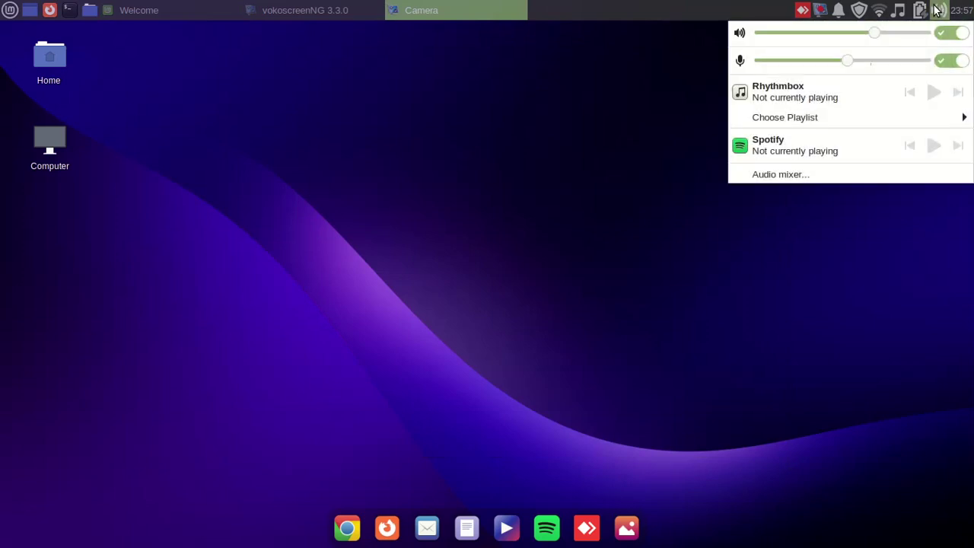
{"action": "left_click", "coordinate": [937, 9]}
{"action": "left_click", "coordinate": [917, 13]}
{"action": "left_click", "coordinate": [915, 14]}
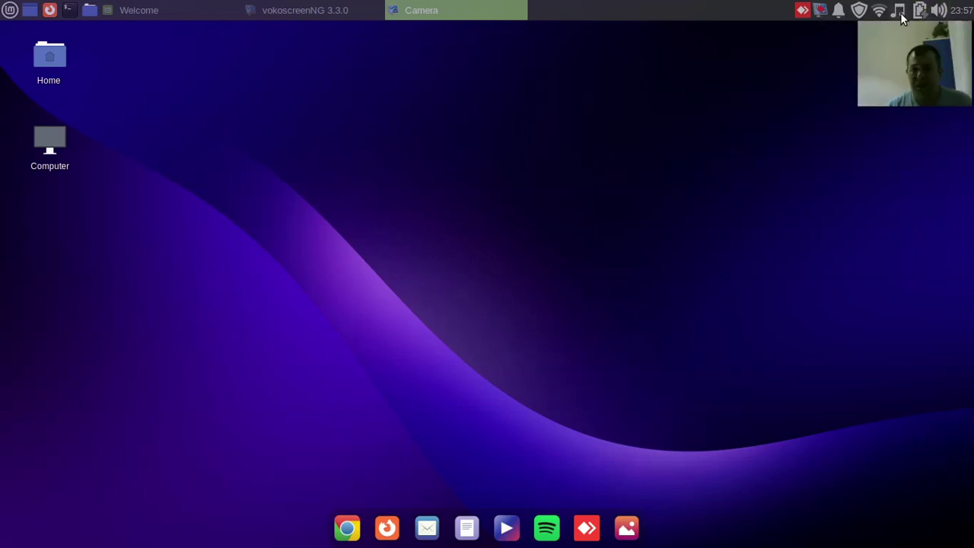
{"action": "left_click", "coordinate": [838, 12]}
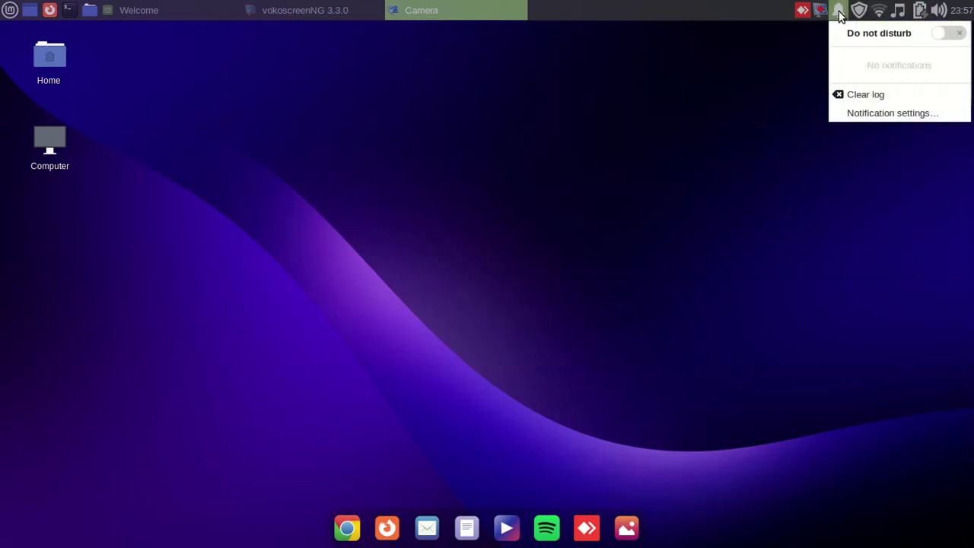
{"action": "left_click", "coordinate": [839, 11]}
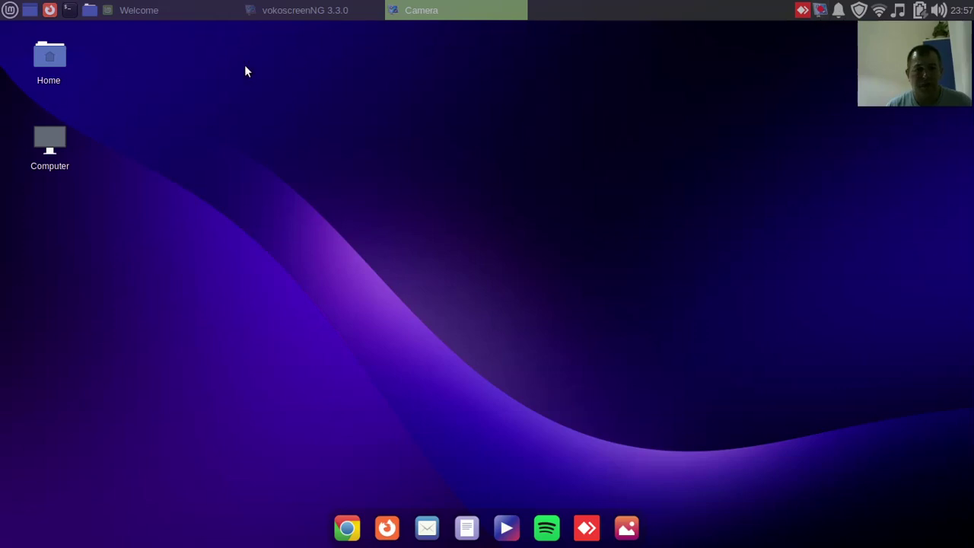
Step: Bring up the vokoscreenNG window to check the recording time, and minimize it again
{"action": "left_click", "coordinate": [295, 12]}
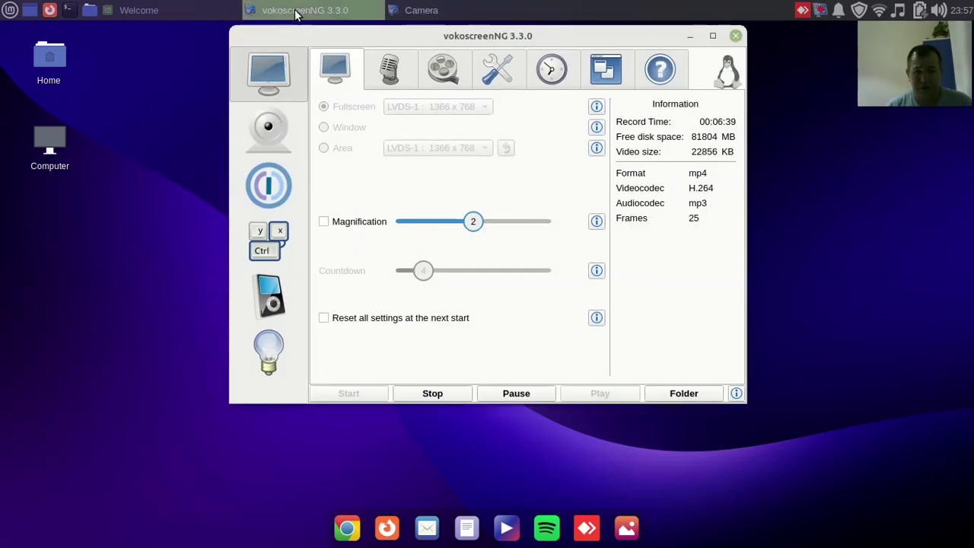
{"action": "left_click", "coordinate": [689, 36]}
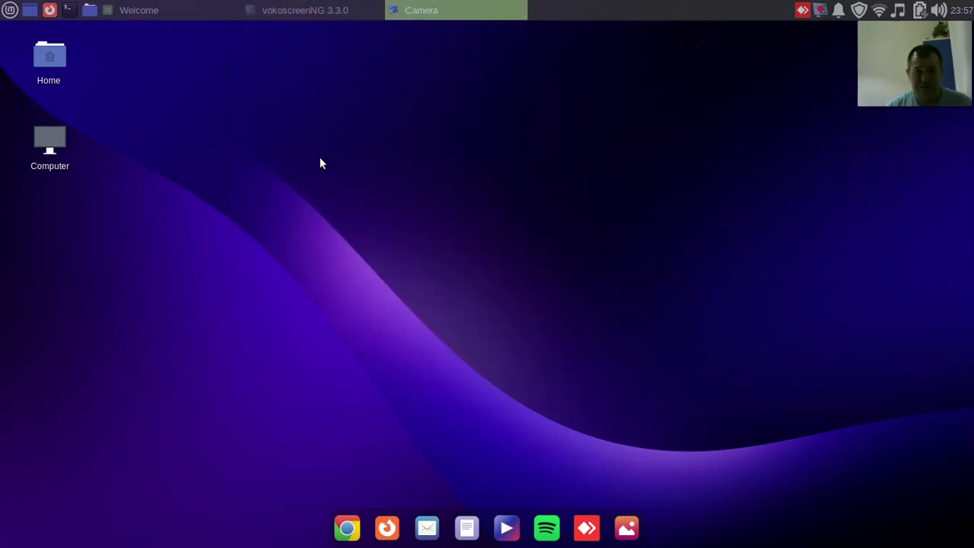
Step: Open the desktop settings and browse the wallpapers in the backdrops folder
{"action": "right_click", "coordinate": [375, 168]}
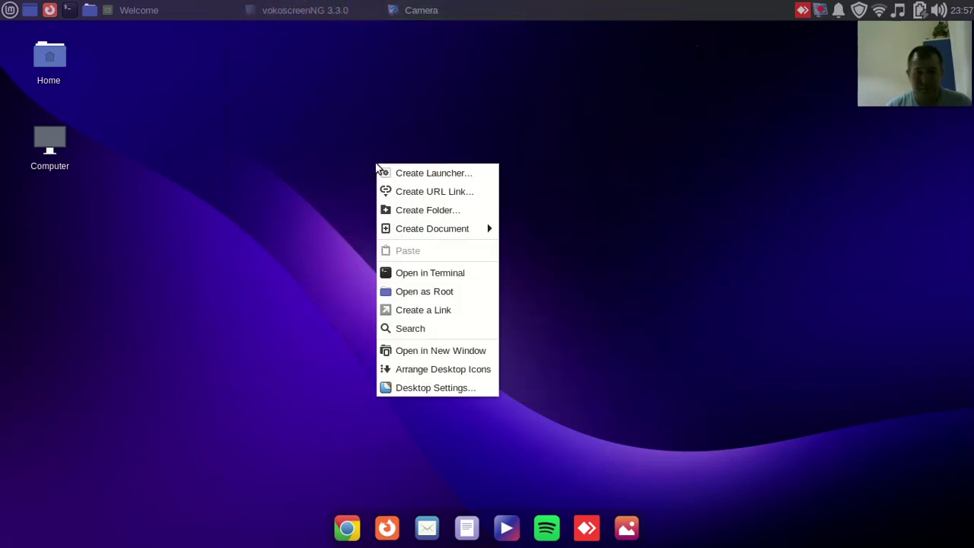
{"action": "left_click", "coordinate": [463, 390]}
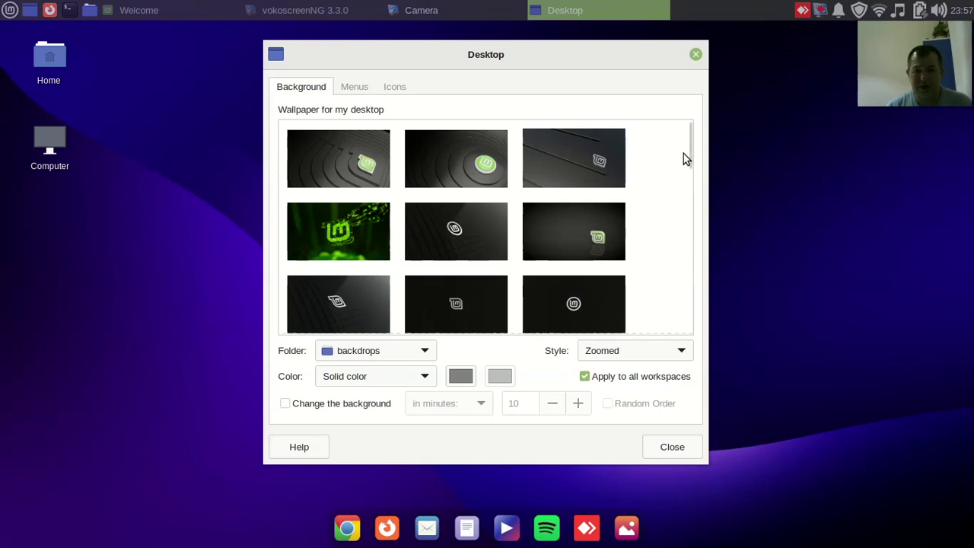
{"action": "left_click_drag", "start_coordinate": [691, 148], "coordinate": [683, 253]}
{"action": "mouse_move", "coordinate": [681, 266]}
{"action": "left_mouse_down"}
{"action": "mouse_move", "coordinate": [677, 315]}
{"action": "mouse_move", "coordinate": [682, 254]}
{"action": "left_mouse_up"}
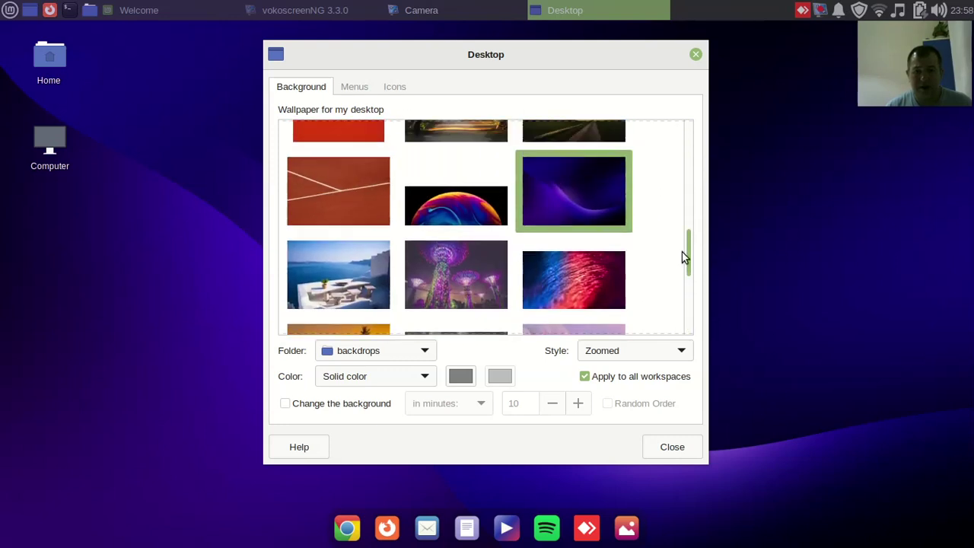
Step: Try the colourful planet, clay court, seaside terrace, illuminated towers and red-blue texture wallpapers, and reapply the blue-purple wave wallpaper
{"action": "left_click", "coordinate": [449, 219]}
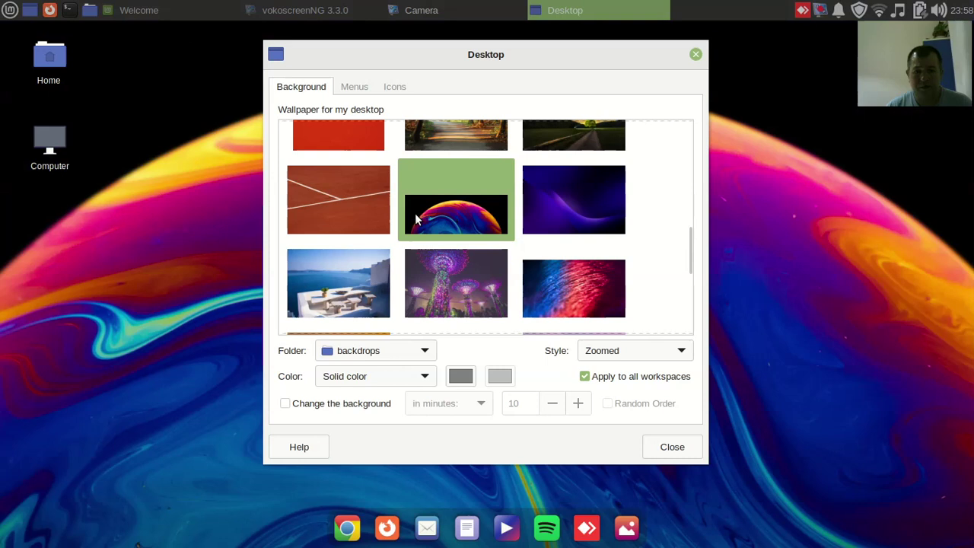
{"action": "left_click_drag", "start_coordinate": [483, 45], "coordinate": [457, 65]}
{"action": "left_click", "coordinate": [311, 217]}
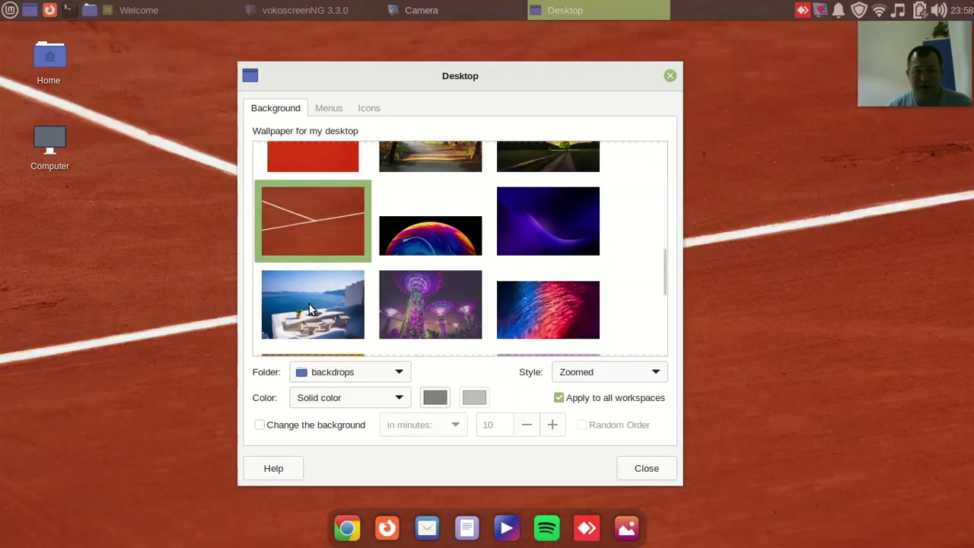
{"action": "left_click", "coordinate": [309, 303]}
{"action": "left_click", "coordinate": [450, 312]}
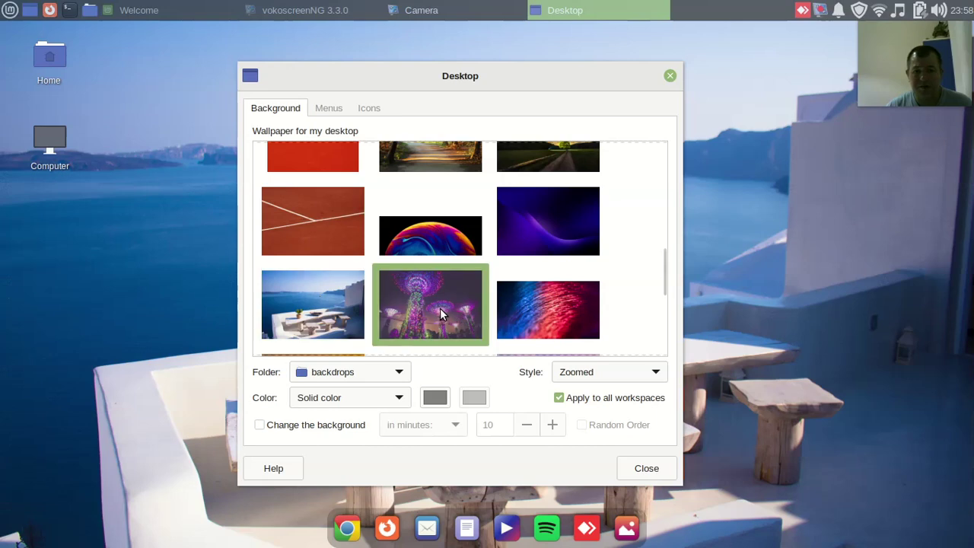
{"action": "left_click", "coordinate": [570, 311]}
{"action": "left_click_drag", "start_coordinate": [517, 70], "coordinate": [506, 104]}
{"action": "left_click", "coordinate": [529, 252]}
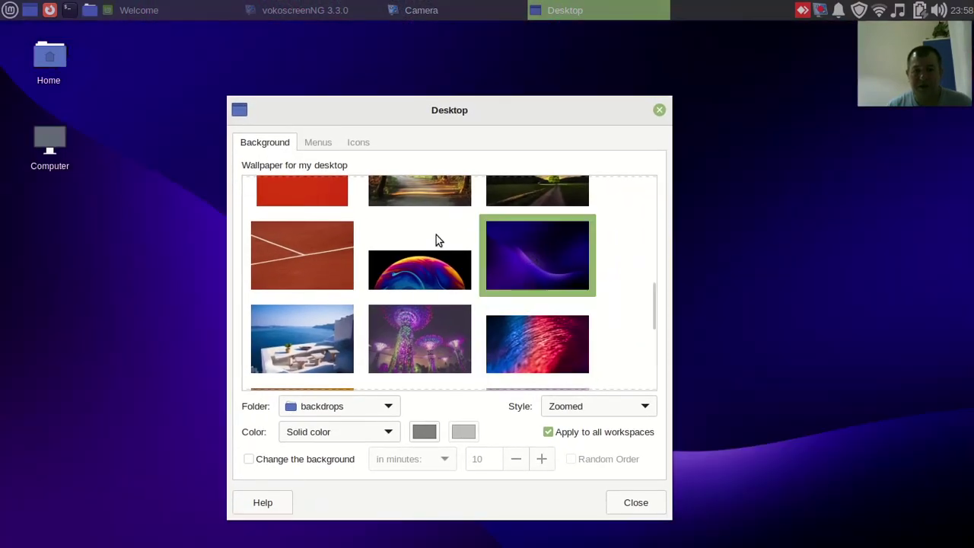
{"action": "left_click_drag", "start_coordinate": [525, 152], "coordinate": [588, 74]}
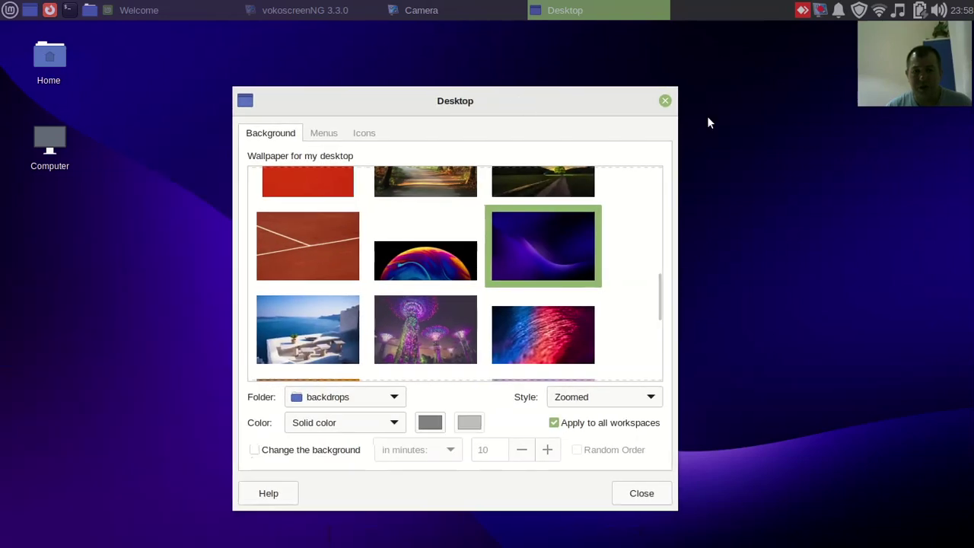
Step: Review the desktop menu options and the icon appearance settings, including the list of default icons
{"action": "left_click", "coordinate": [323, 133]}
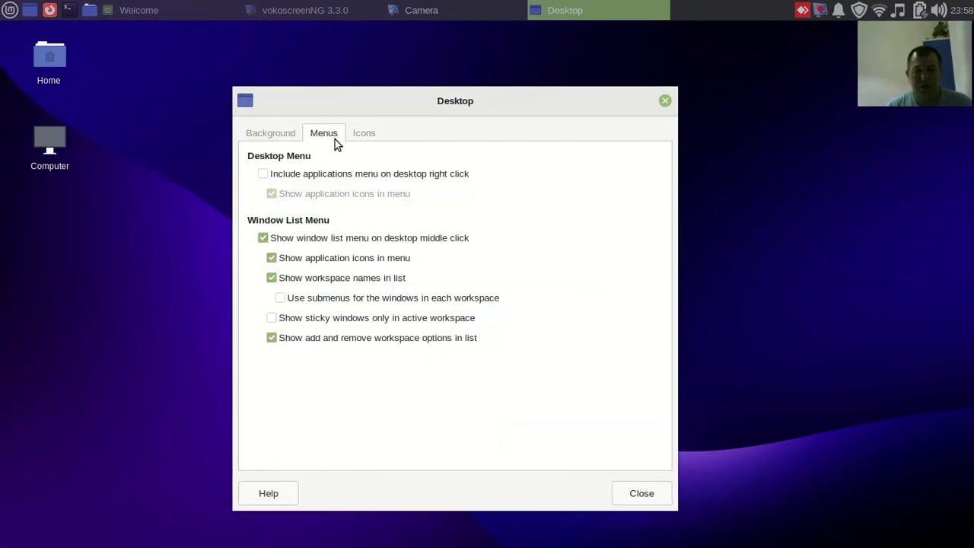
{"action": "left_click", "coordinate": [365, 134]}
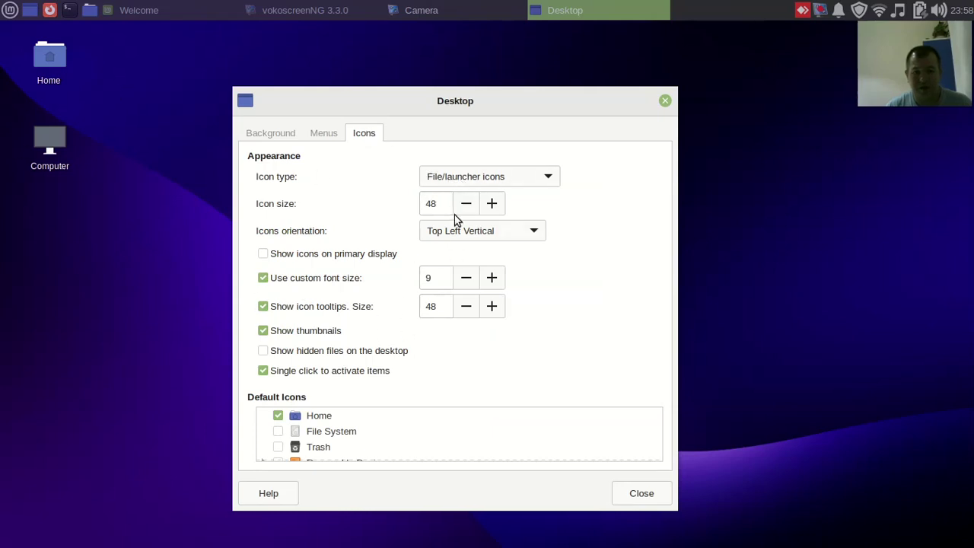
{"action": "scroll", "coordinate": [348, 432], "scroll_direction": "down", "scroll_amount": 1}
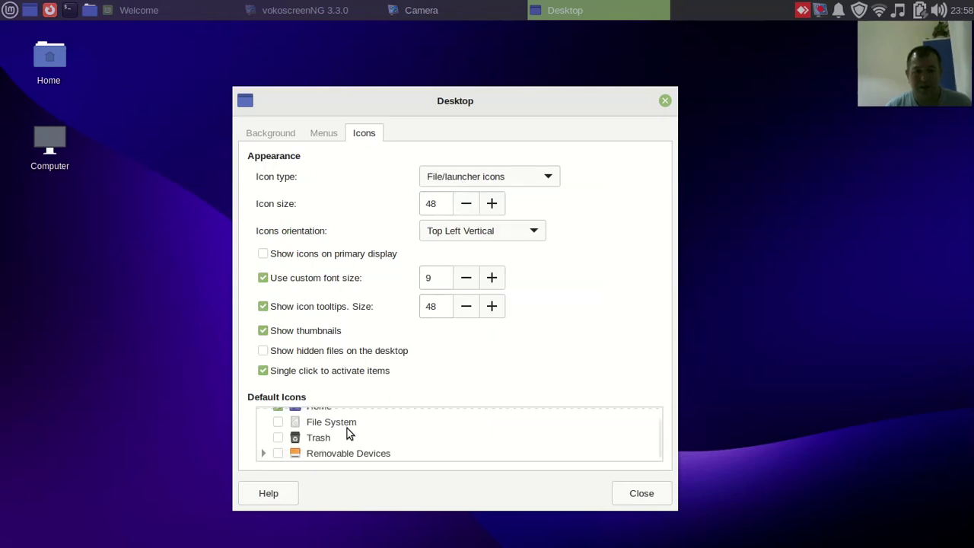
{"action": "scroll", "coordinate": [329, 445], "scroll_direction": "up", "scroll_amount": 1}
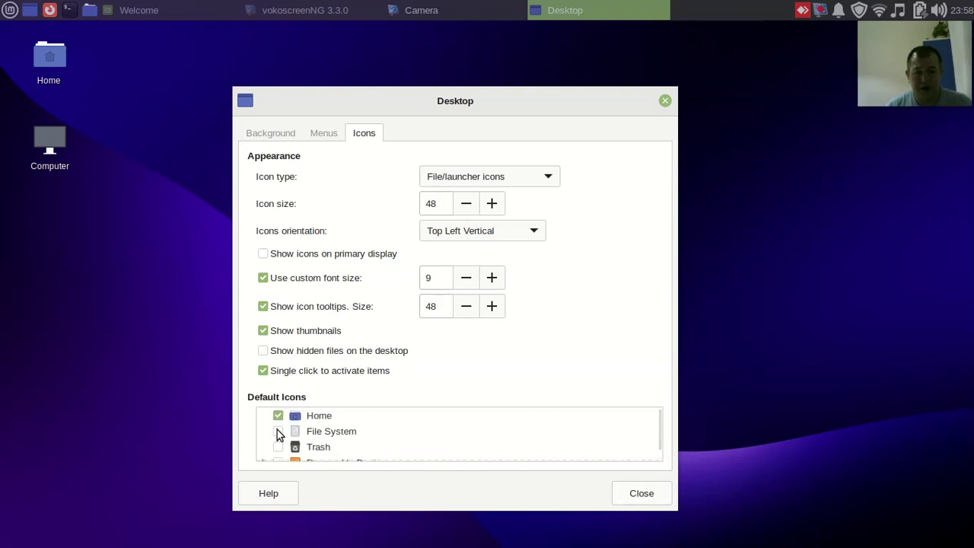
Step: Show the File System, Trash and Removable Devices icons on the desktop, hide them again, and close the desktop settings
{"action": "left_click", "coordinate": [278, 431]}
{"action": "left_click", "coordinate": [278, 447]}
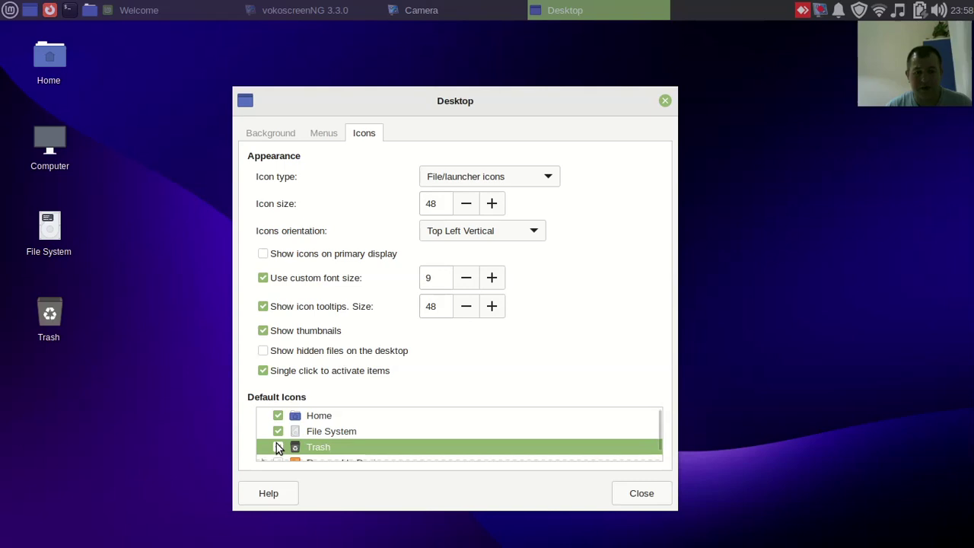
{"action": "scroll", "coordinate": [279, 445], "scroll_direction": "down", "scroll_amount": 1}
{"action": "left_click", "coordinate": [278, 454]}
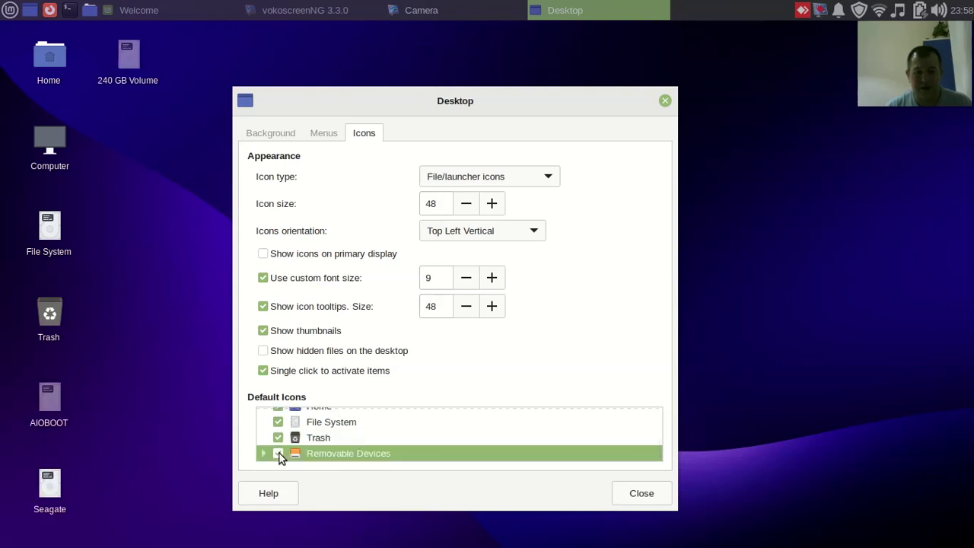
{"action": "left_click", "coordinate": [278, 453]}
{"action": "left_click", "coordinate": [278, 438]}
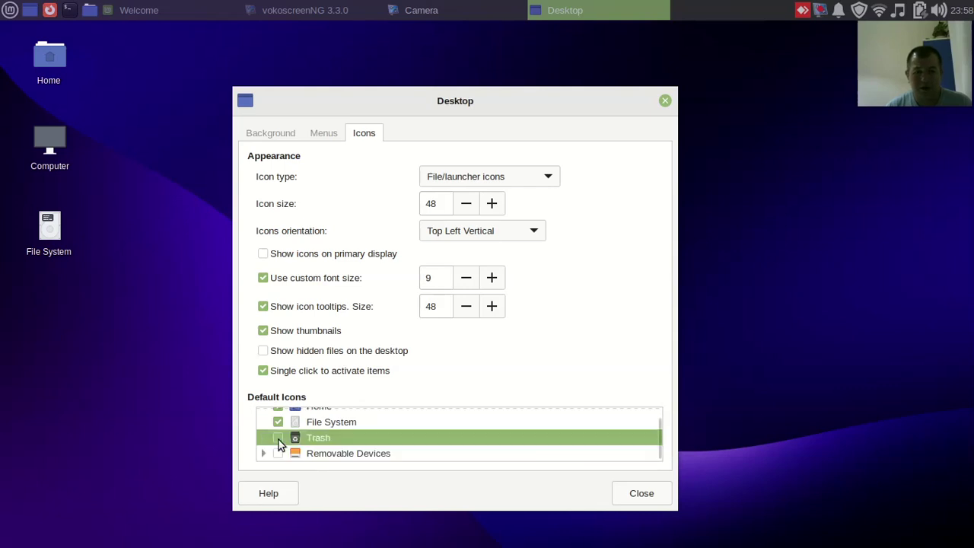
{"action": "left_click", "coordinate": [277, 422]}
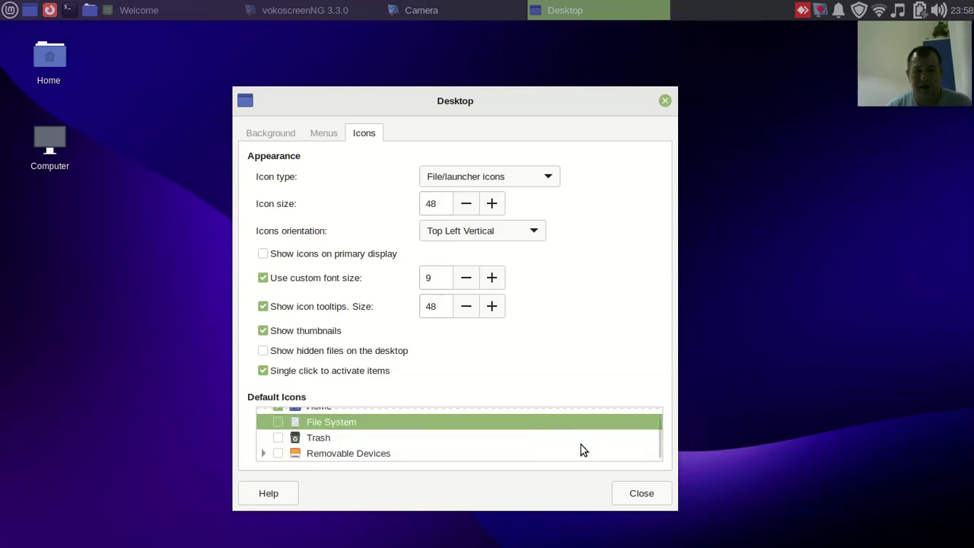
{"action": "left_click", "coordinate": [653, 495]}
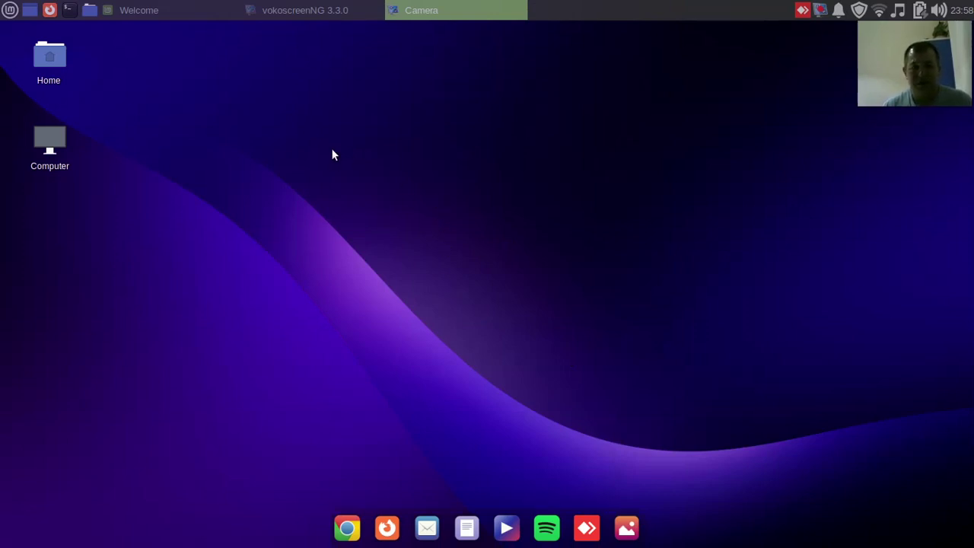
Step: Restore the Linux Mint Welcome window and review its Welcome and First Steps pages
{"action": "left_click", "coordinate": [155, 10]}
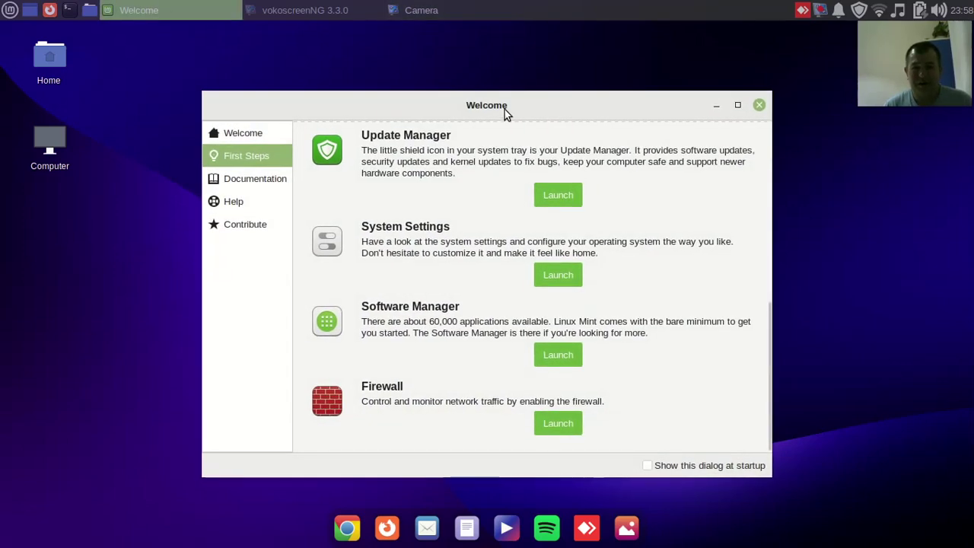
{"action": "left_click_drag", "start_coordinate": [506, 108], "coordinate": [504, 96]}
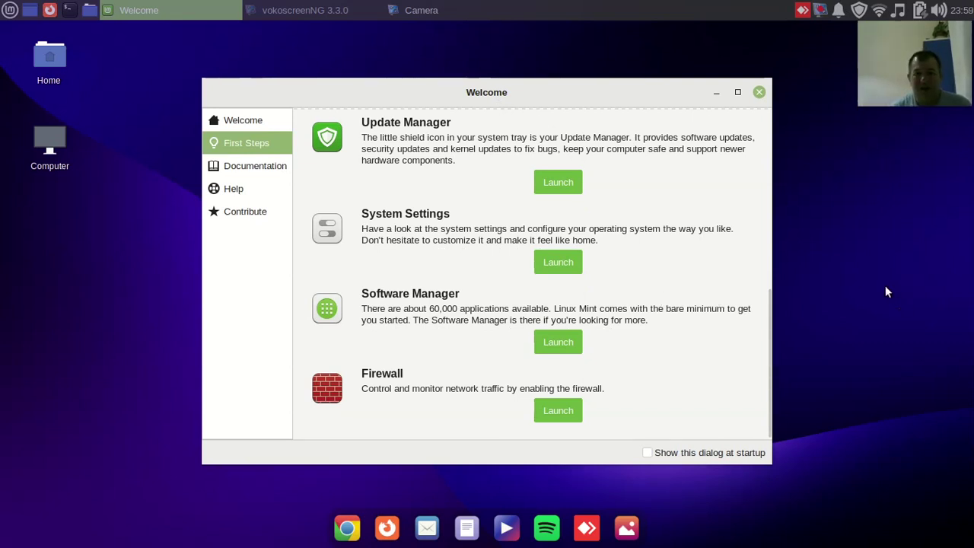
{"action": "left_click", "coordinate": [231, 120]}
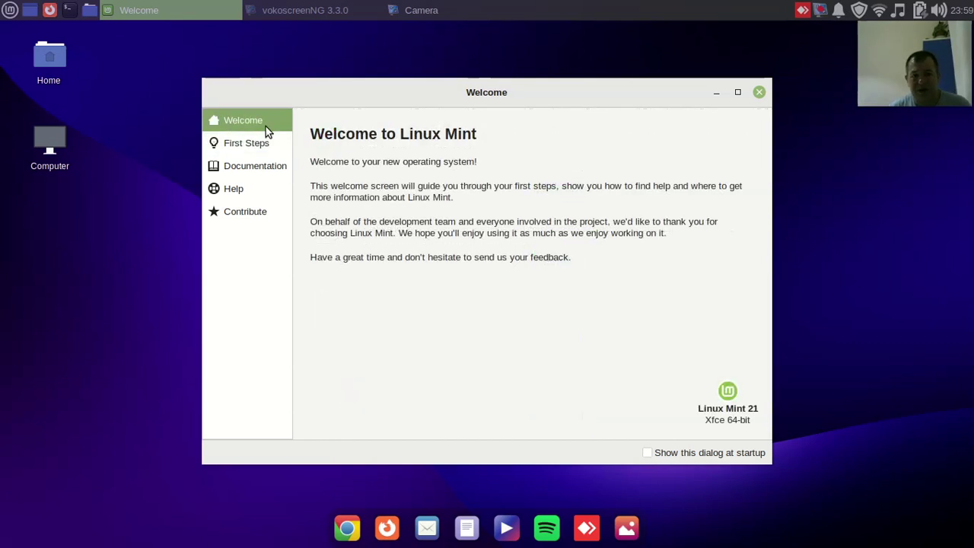
{"action": "left_click", "coordinate": [268, 146]}
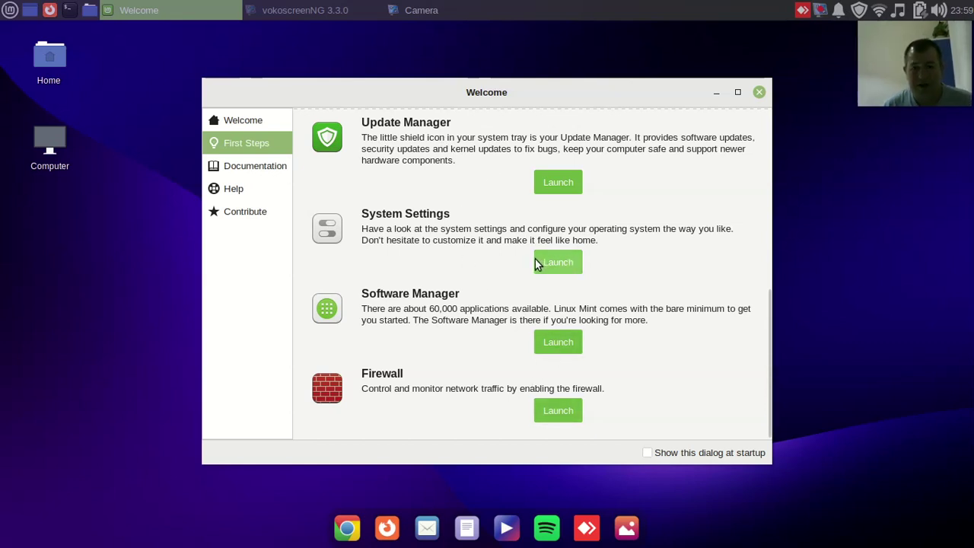
Step: Review the upper First Steps entries and switch the desktop theme to dark under Desktop Colors
{"action": "scroll", "coordinate": [508, 192], "scroll_direction": "up", "scroll_amount": 5}
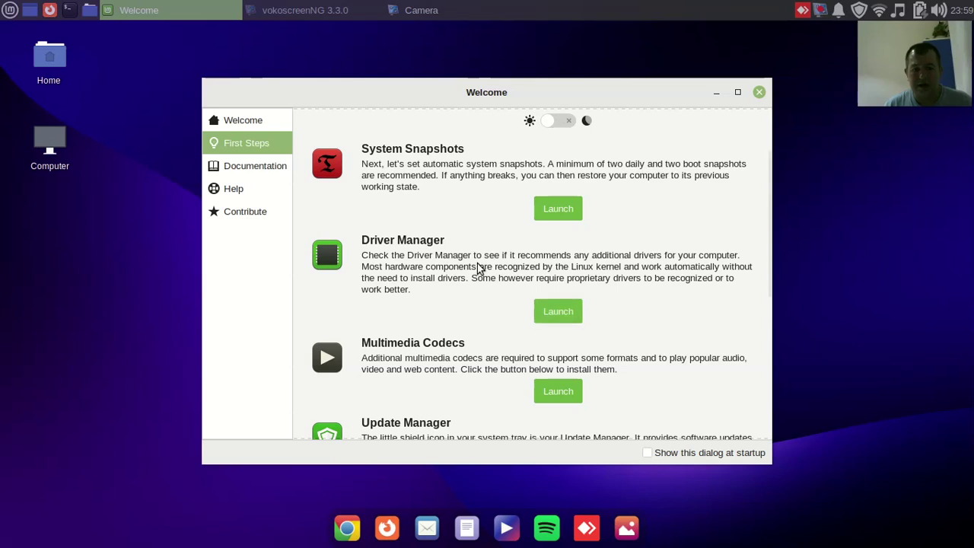
{"action": "scroll", "coordinate": [470, 270], "scroll_direction": "up", "scroll_amount": 2}
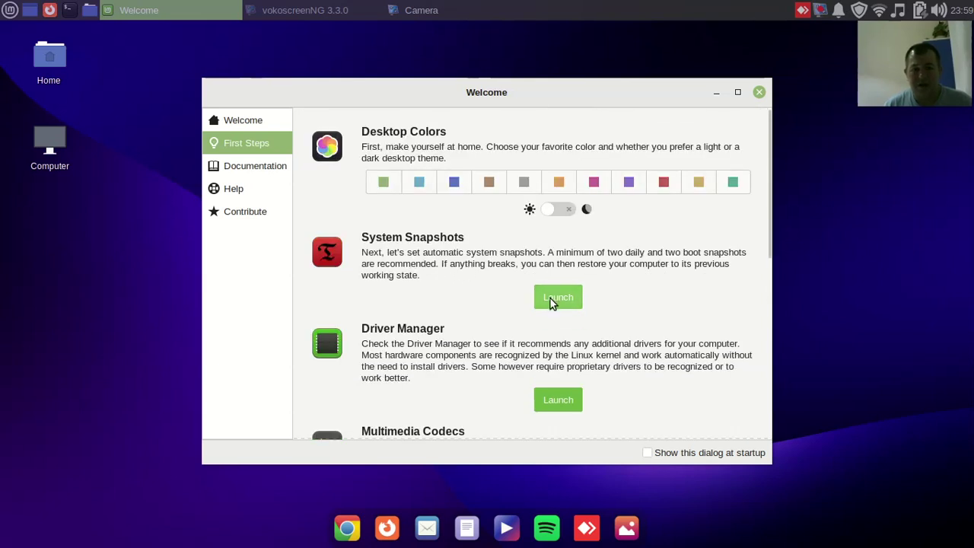
{"action": "left_click", "coordinate": [558, 210]}
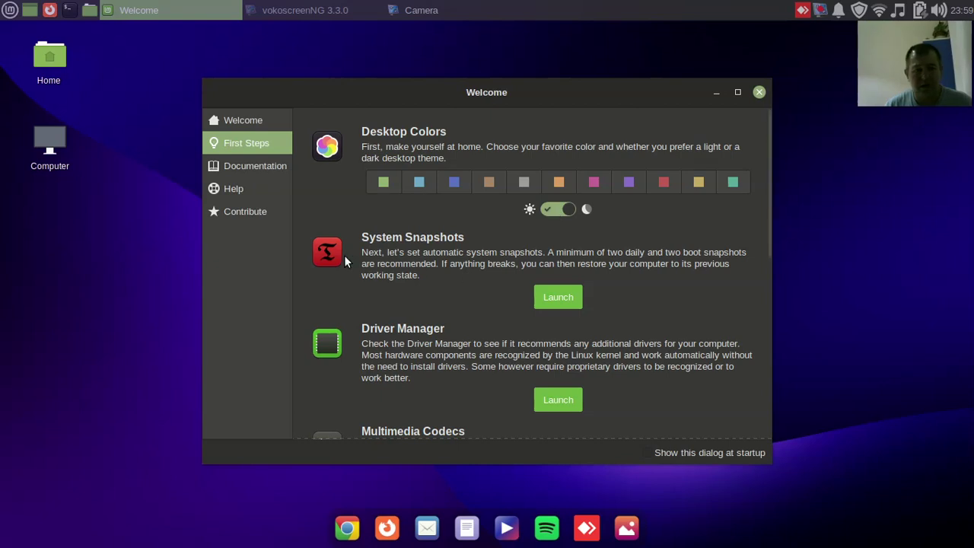
Step: Open the Home folder from the desktop to check its dark theme appearance, and close the folder window
{"action": "double_click", "coordinate": [65, 86]}
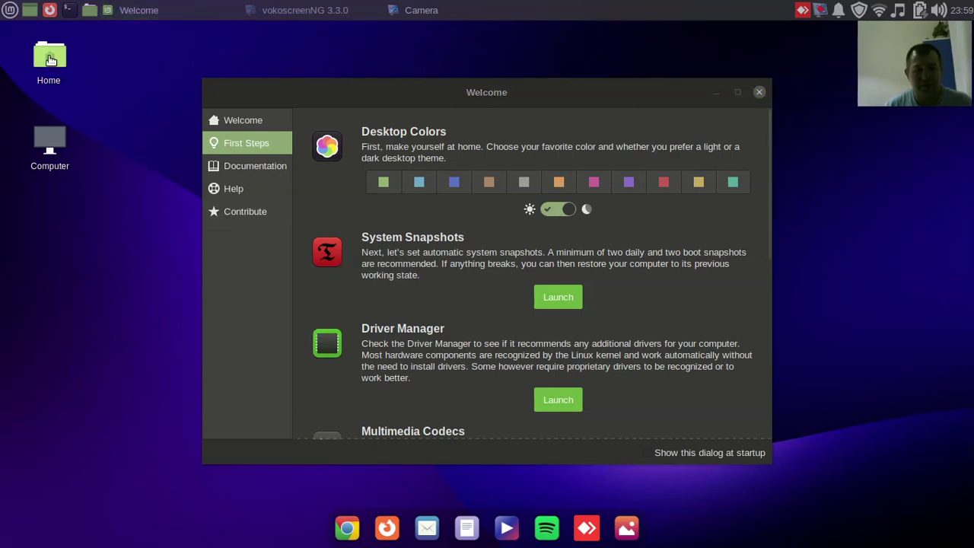
{"action": "left_click_drag", "start_coordinate": [298, 291], "coordinate": [531, 79]}
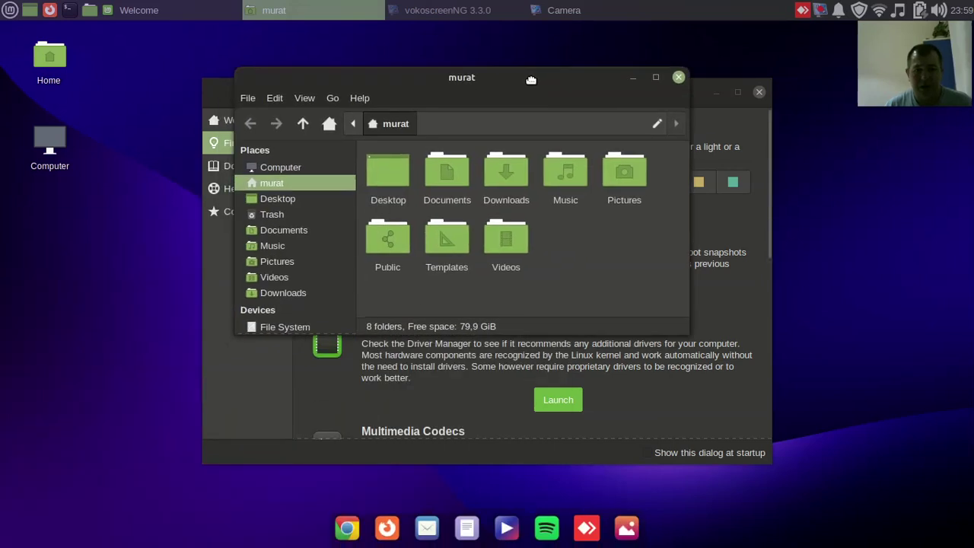
{"action": "left_click", "coordinate": [678, 78]}
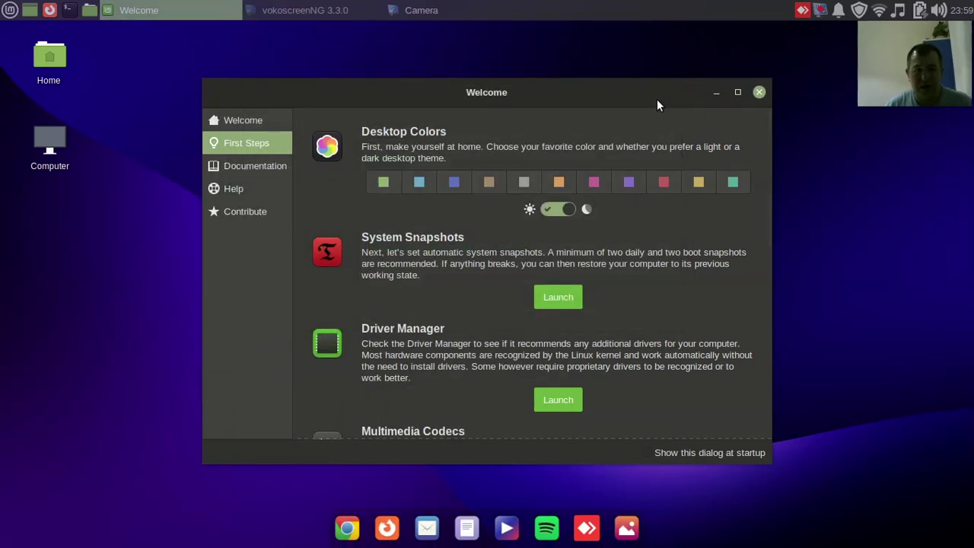
Step: Switch the desktop theme to light with the dark blue accent color, and close the Welcome window from its Welcome page
{"action": "left_click", "coordinate": [548, 209]}
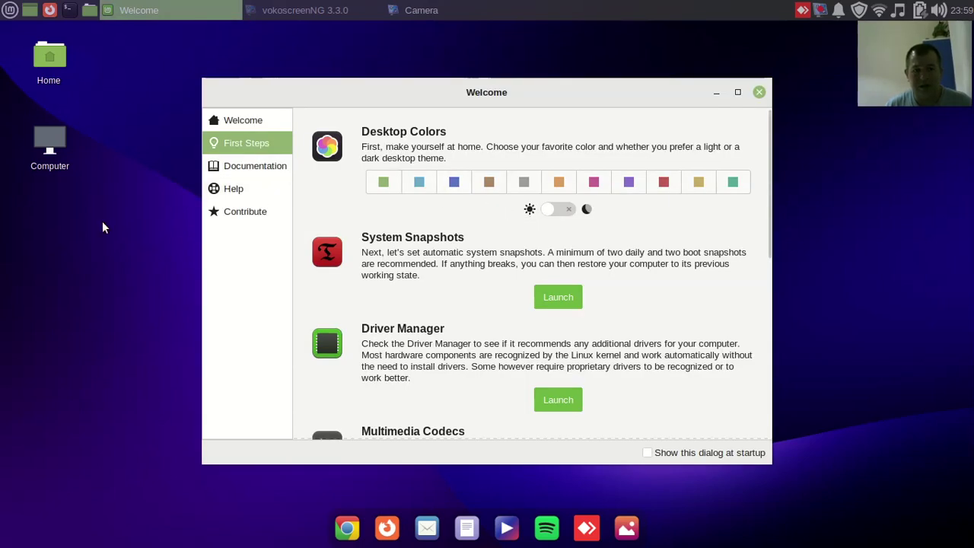
{"action": "left_click", "coordinate": [453, 184]}
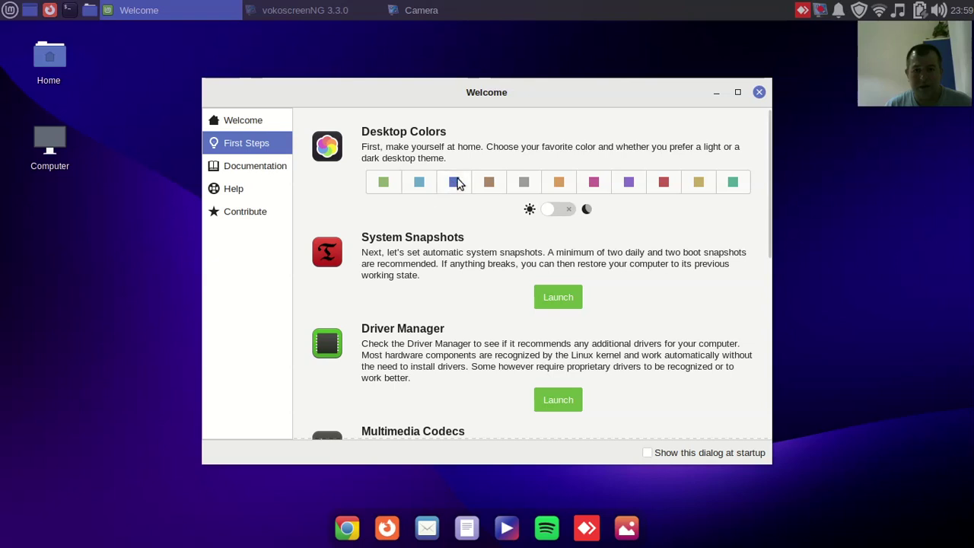
{"action": "left_click", "coordinate": [263, 119]}
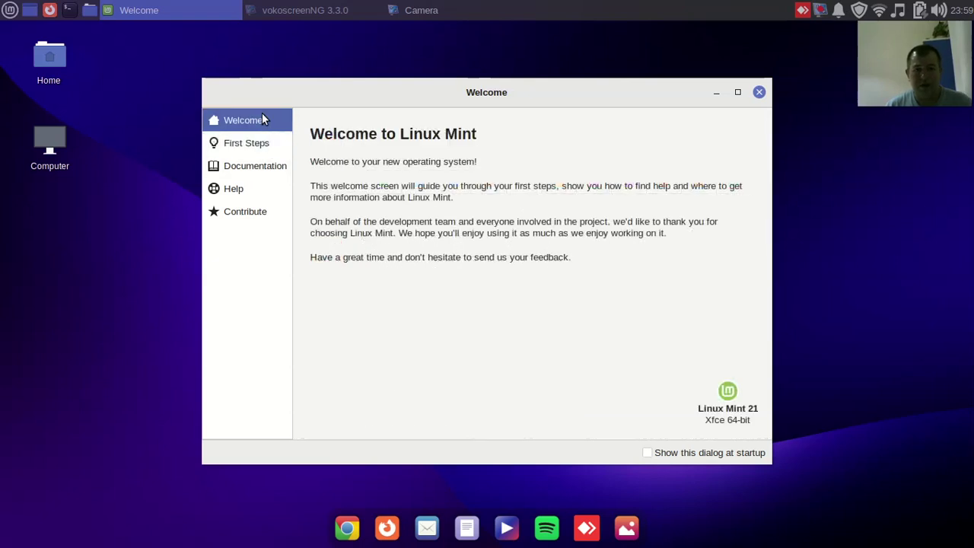
{"action": "left_click", "coordinate": [759, 92]}
{"action": "left_click_drag", "start_coordinate": [255, 113], "coordinate": [776, 350]}
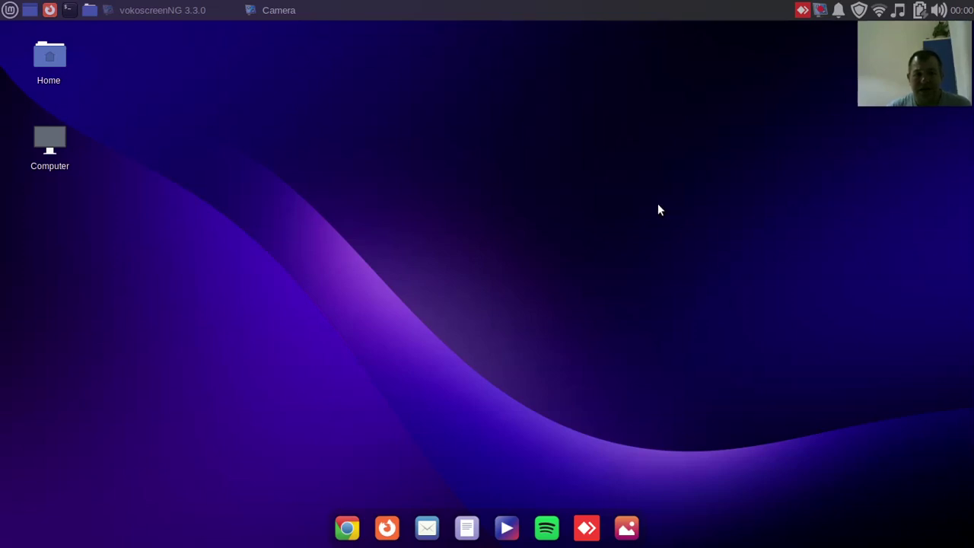
Step: Switch to the vokoscreenNG screen recorder window
{"action": "left_click", "coordinate": [299, 9]}
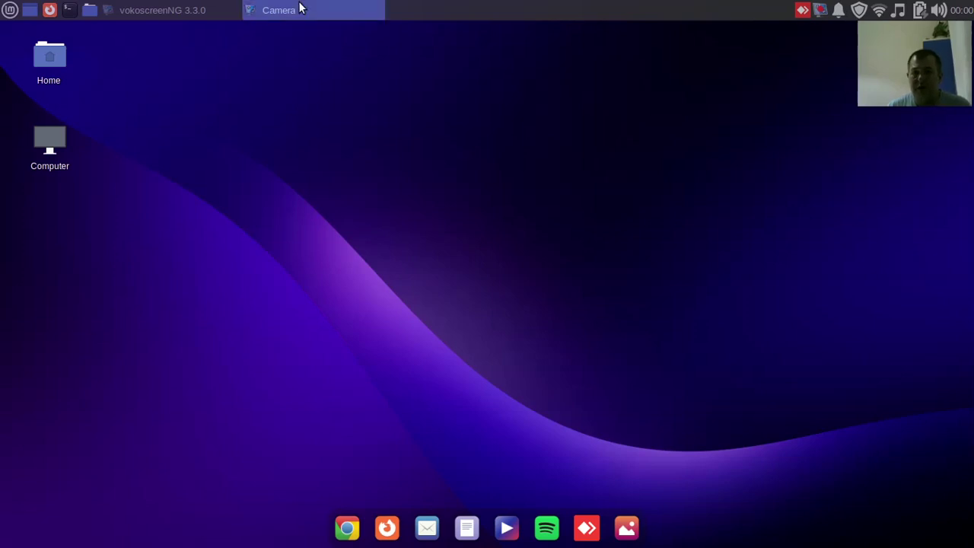
{"action": "left_click", "coordinate": [174, 7]}
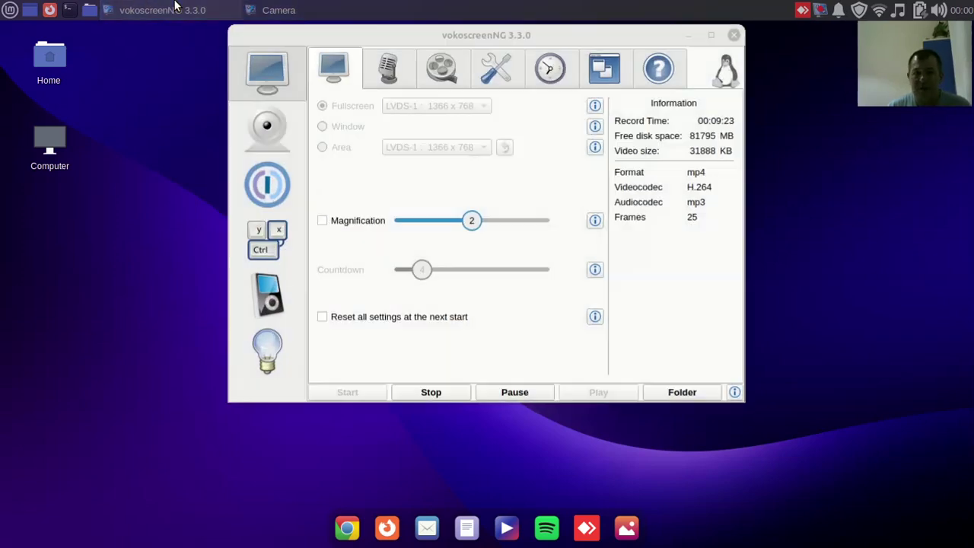